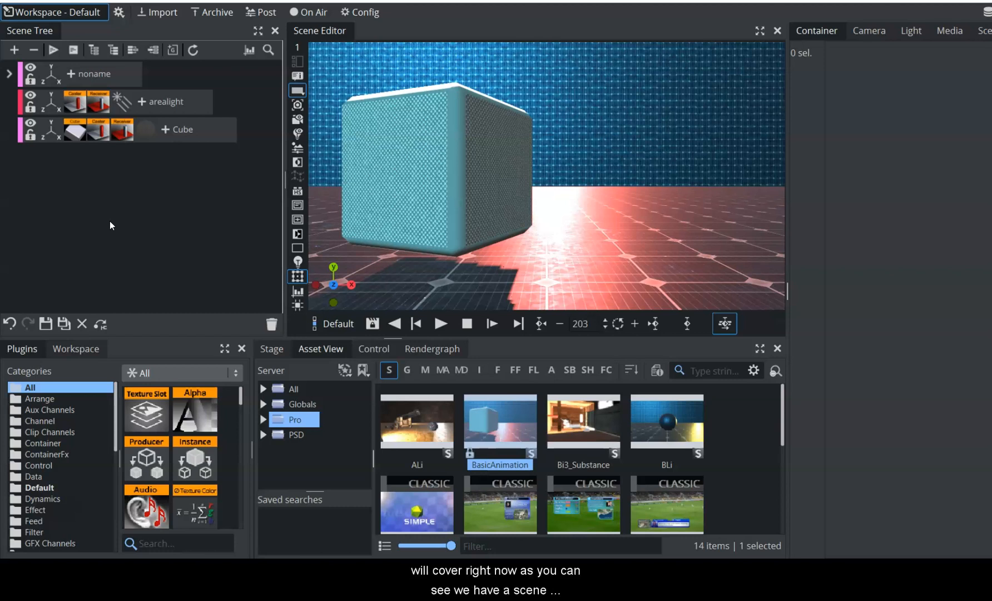
Open the stage timeline and show the transformation properties of the Cube container
{"action": "left_click", "coordinate": [984, 31]}
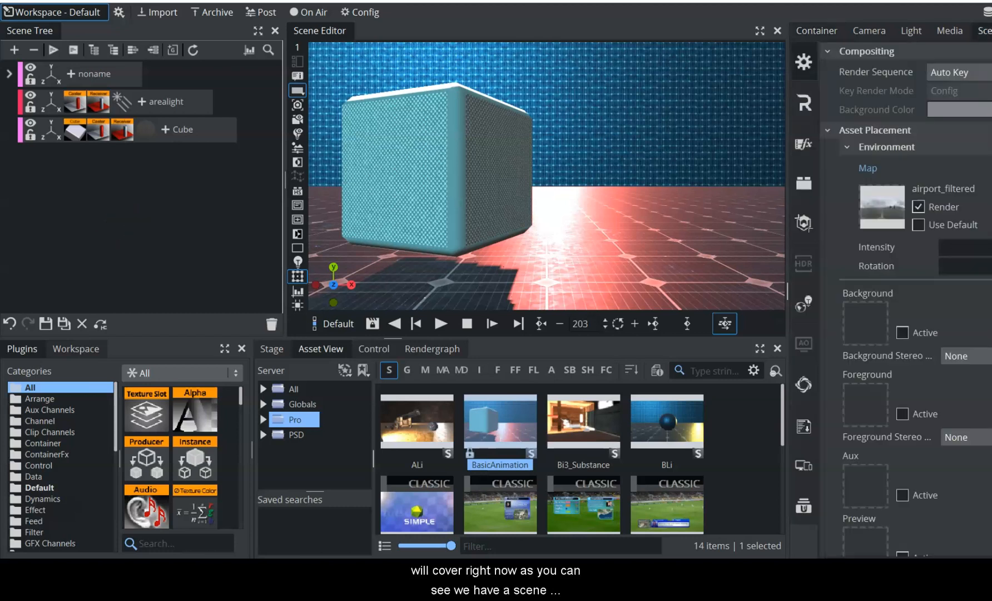
{"action": "left_click", "coordinate": [804, 102]}
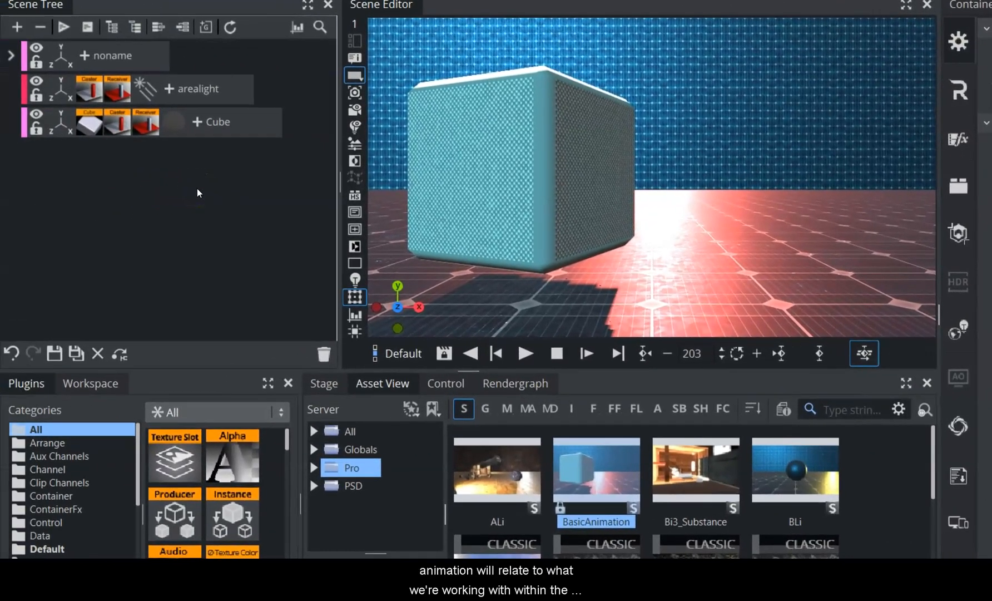
{"action": "left_click", "coordinate": [324, 384]}
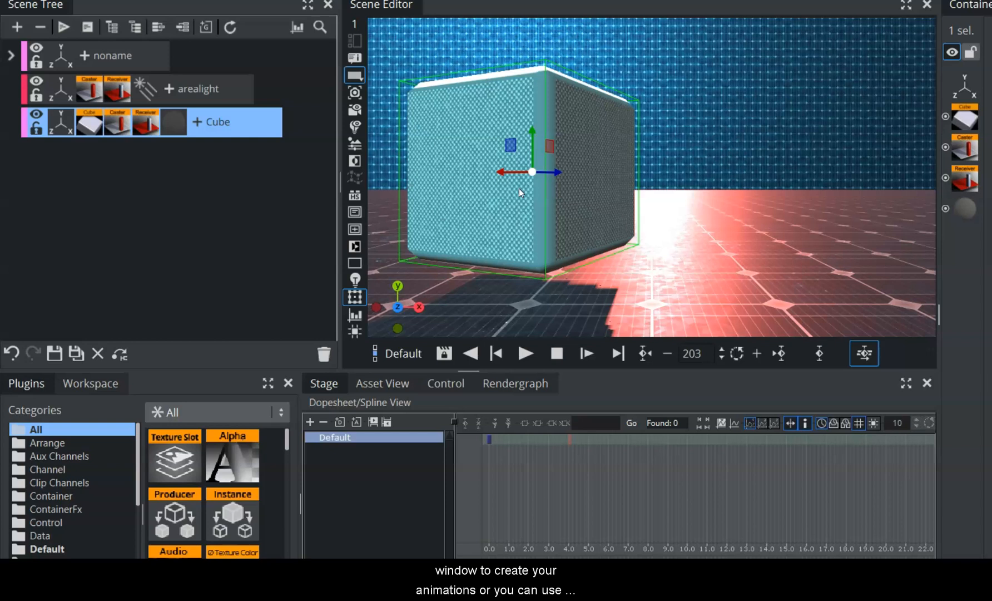
{"action": "left_click", "coordinate": [970, 87]}
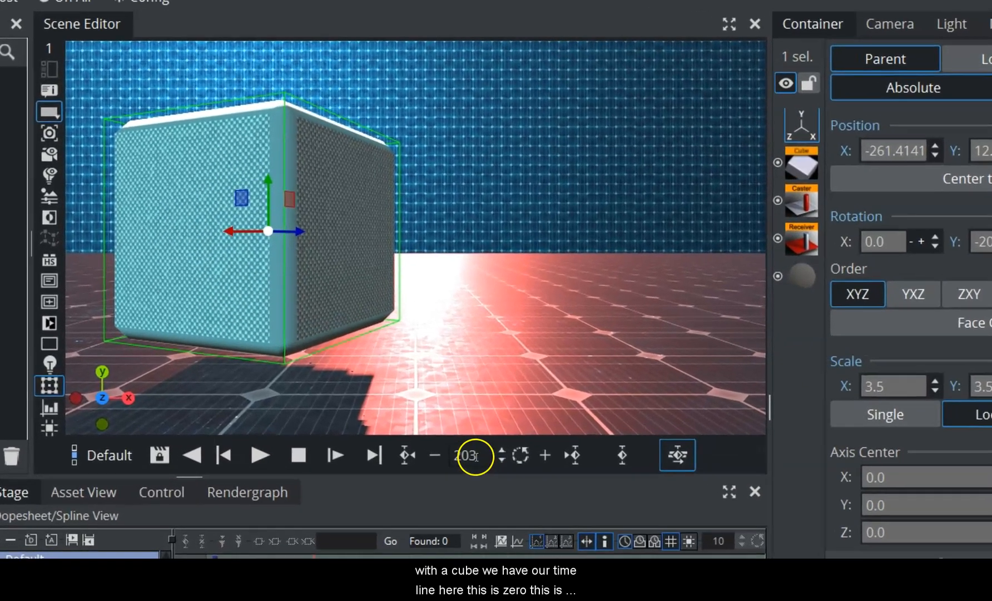
Set a starting keyframe for the Cube at frame 0 and advance the timeline to frame 50
{"action": "left_click_drag", "start_coordinate": [418, 344], "coordinate": [284, 336]}
{"action": "left_click_drag", "start_coordinate": [310, 455], "coordinate": [18, 466]}
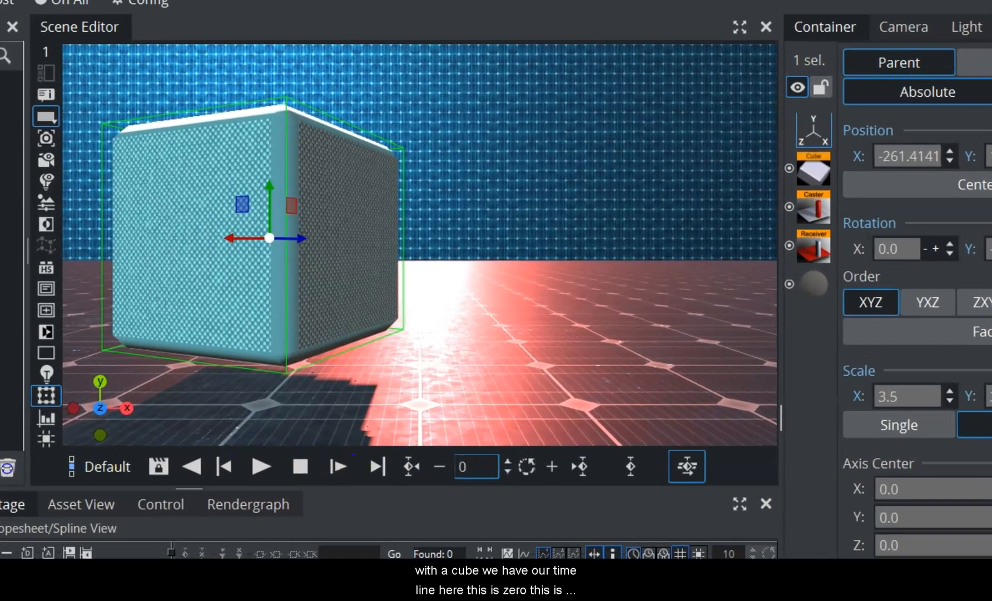
{"action": "double_click", "coordinate": [473, 472]}
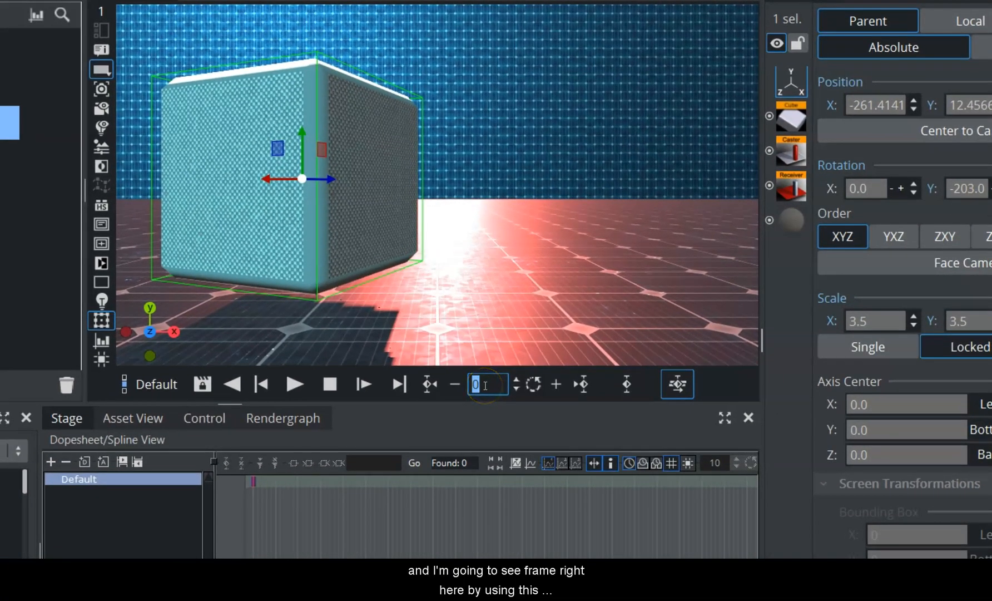
{"action": "type", "text": "50"}
{"action": "left_click", "coordinate": [627, 384]}
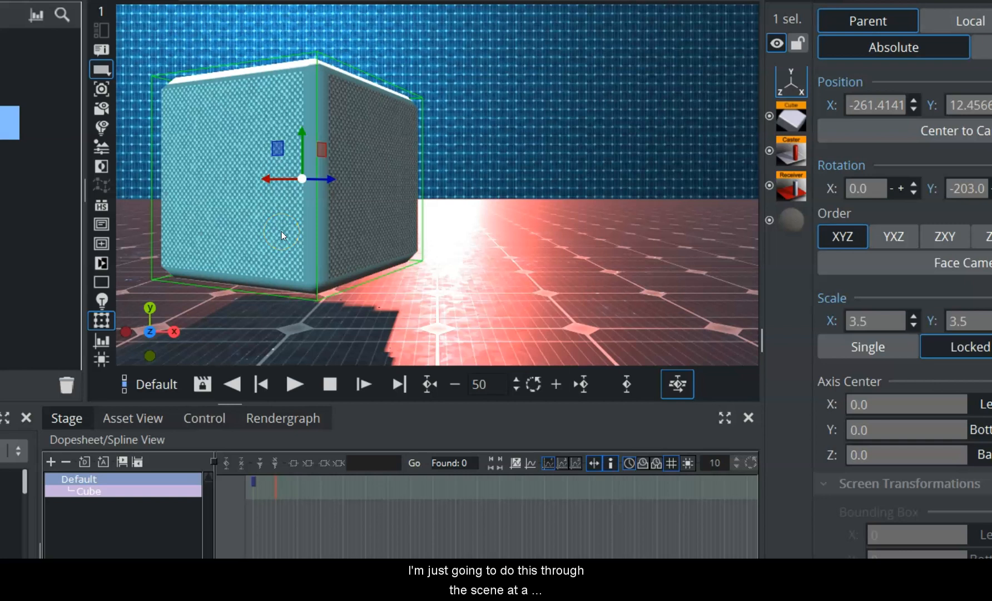
Shift the Cube across the scene to X position 313.3961 and set a keyframe at frame 50
{"action": "left_click_drag", "start_coordinate": [281, 231], "coordinate": [402, 215]}
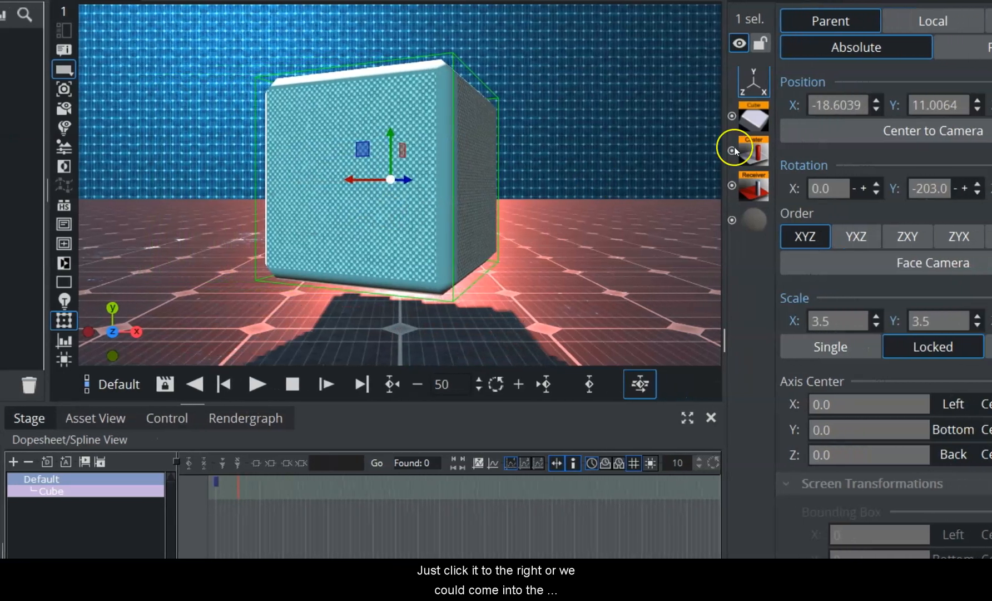
{"action": "left_click", "coordinate": [855, 100]}
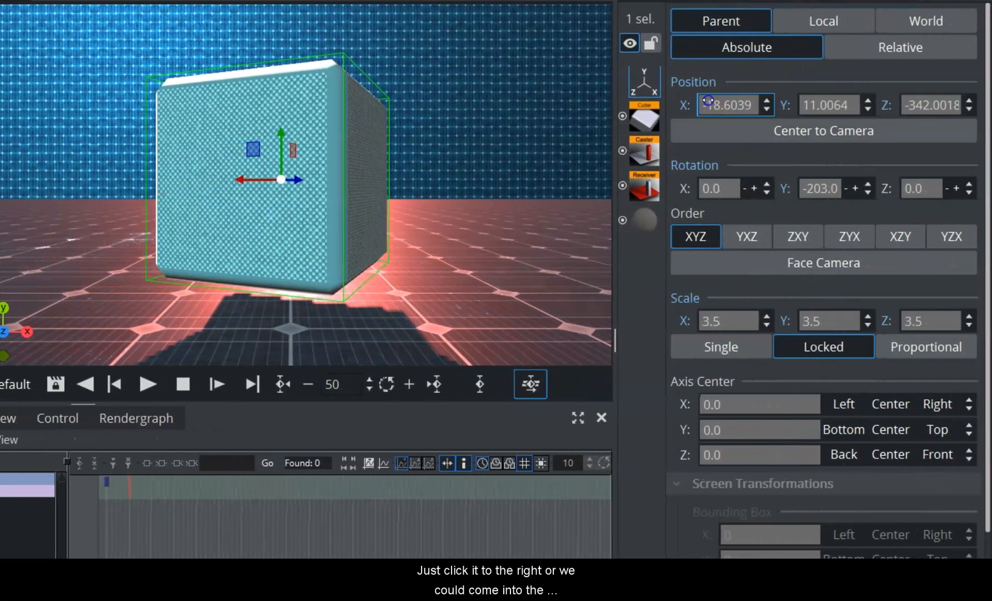
{"action": "left_click_drag", "start_coordinate": [708, 101], "coordinate": [977, 125]}
{"action": "left_click", "coordinate": [397, 133]}
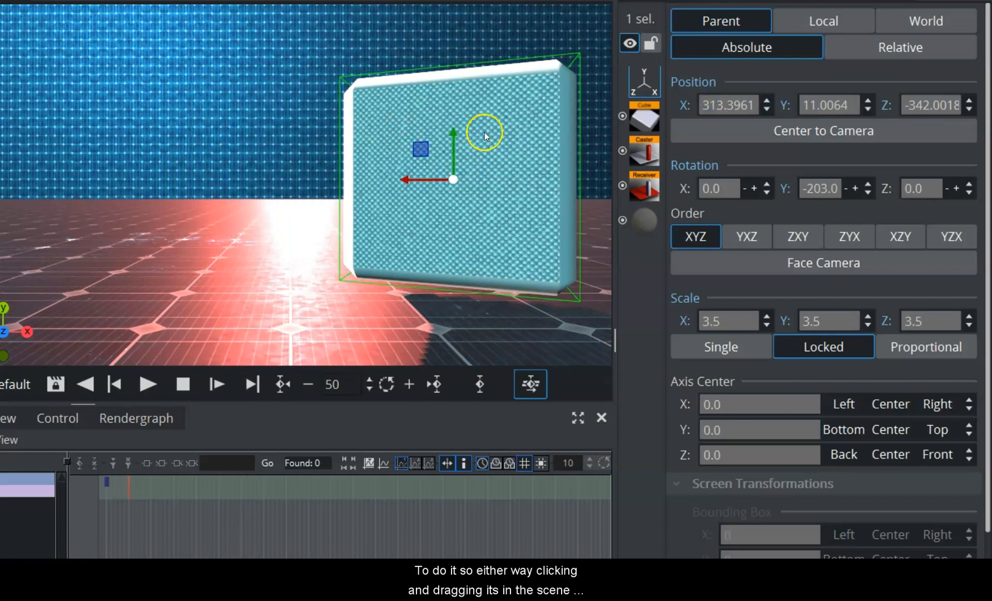
{"action": "double_click", "coordinate": [730, 104]}
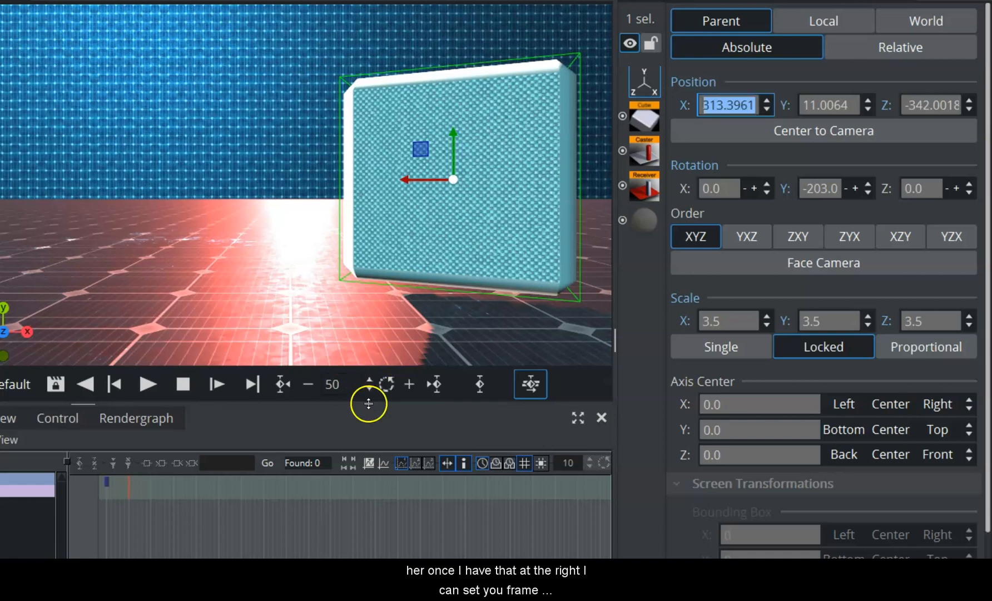
{"action": "left_click", "coordinate": [477, 384]}
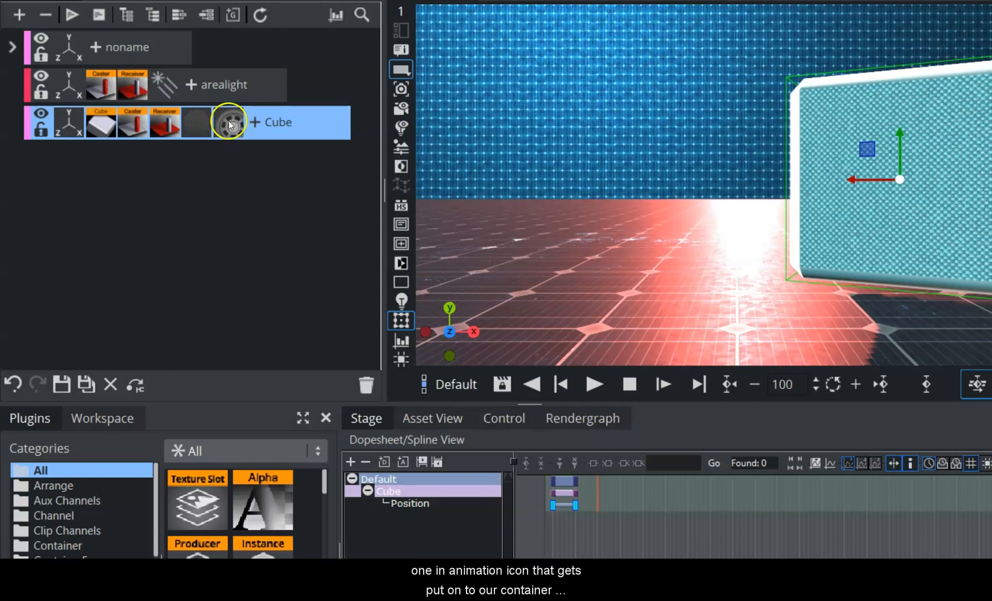
Open the Cube's animation in the stage and fit the whole spline in the timeline
{"action": "left_click", "coordinate": [229, 121]}
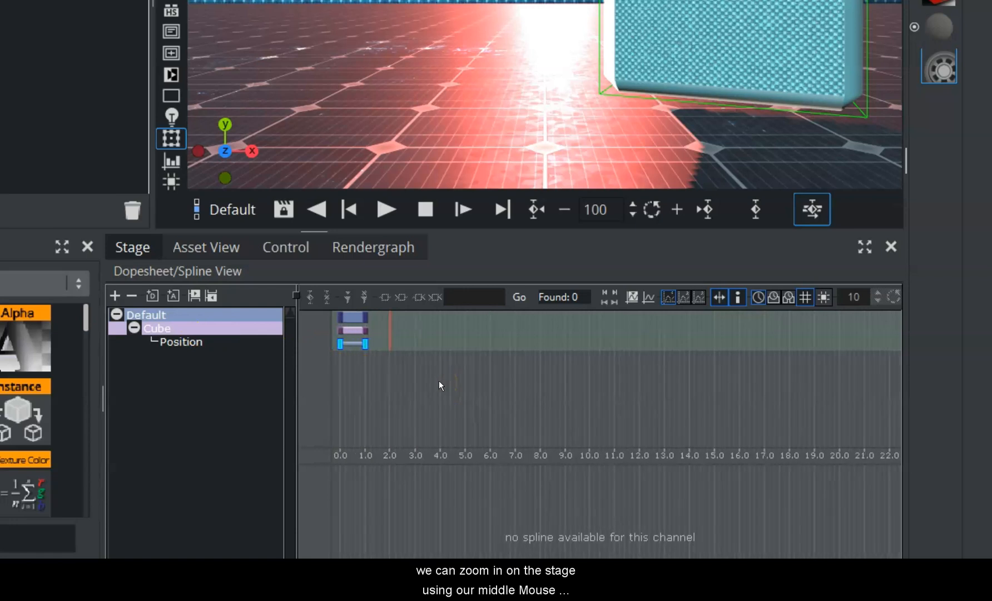
{"action": "key", "text": "shift+q"}
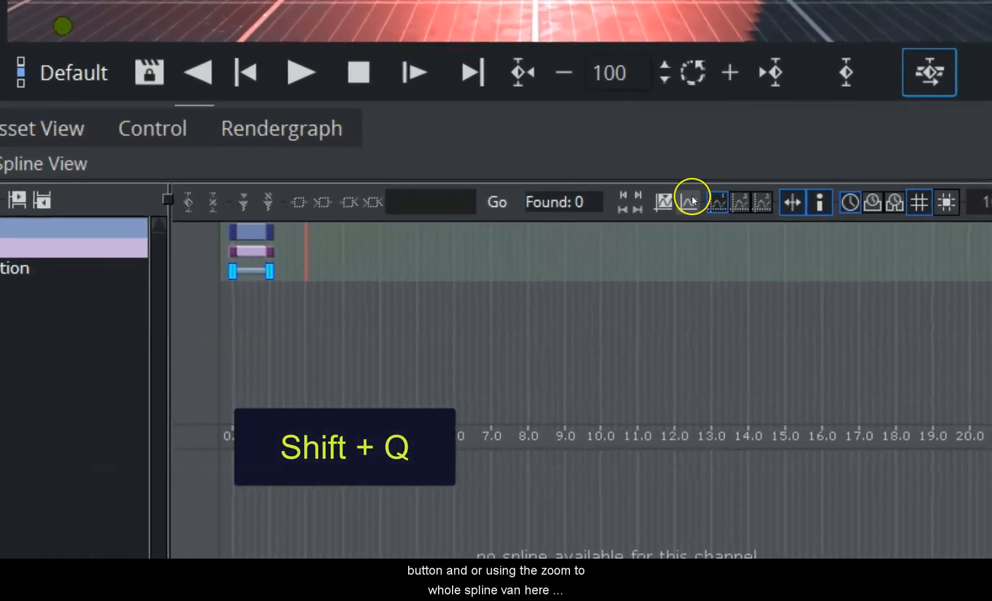
{"action": "left_click", "coordinate": [651, 294]}
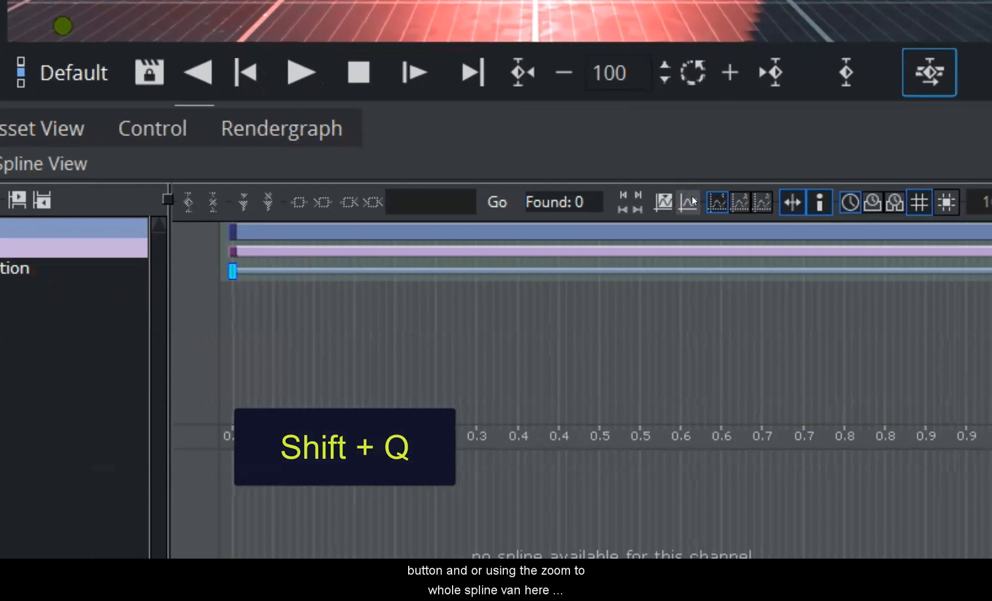
{"action": "left_click", "coordinate": [689, 201]}
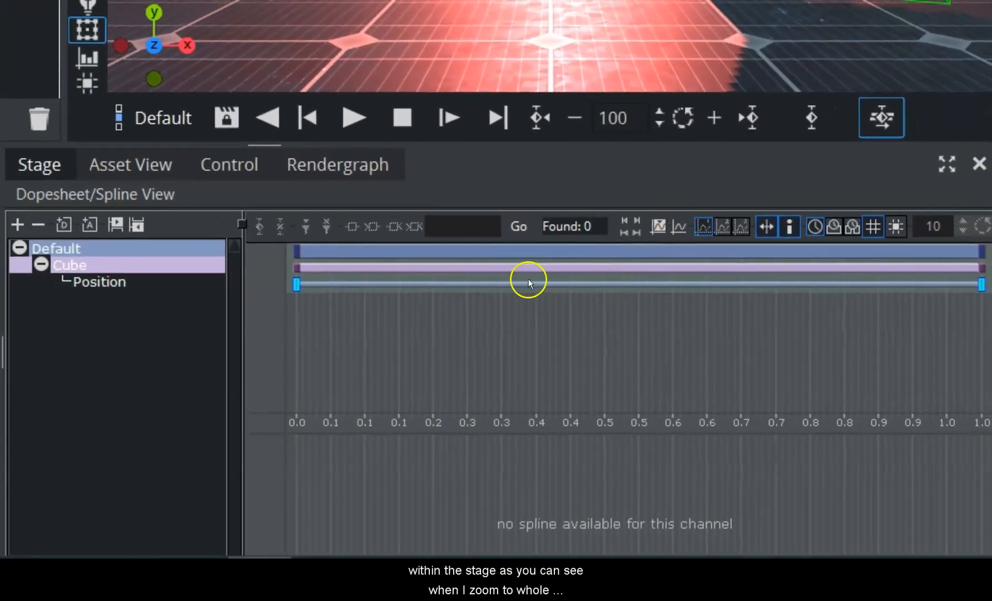
Move the last Position keyframe of the Cube out to frame 340
{"action": "left_click", "coordinate": [983, 289]}
{"action": "left_click", "coordinate": [982, 281]}
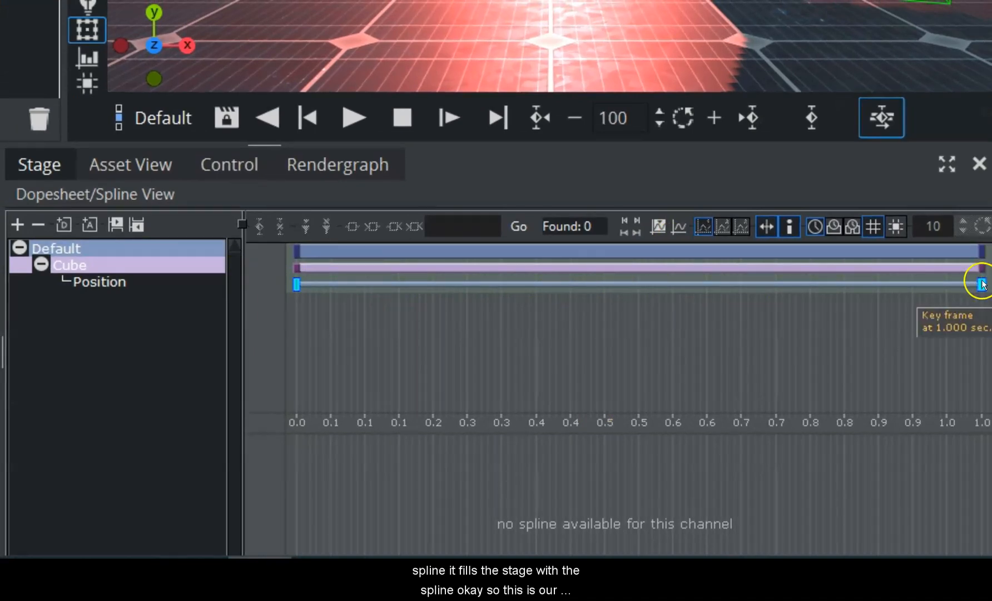
{"action": "left_click_drag", "start_coordinate": [607, 283], "coordinate": [508, 284]}
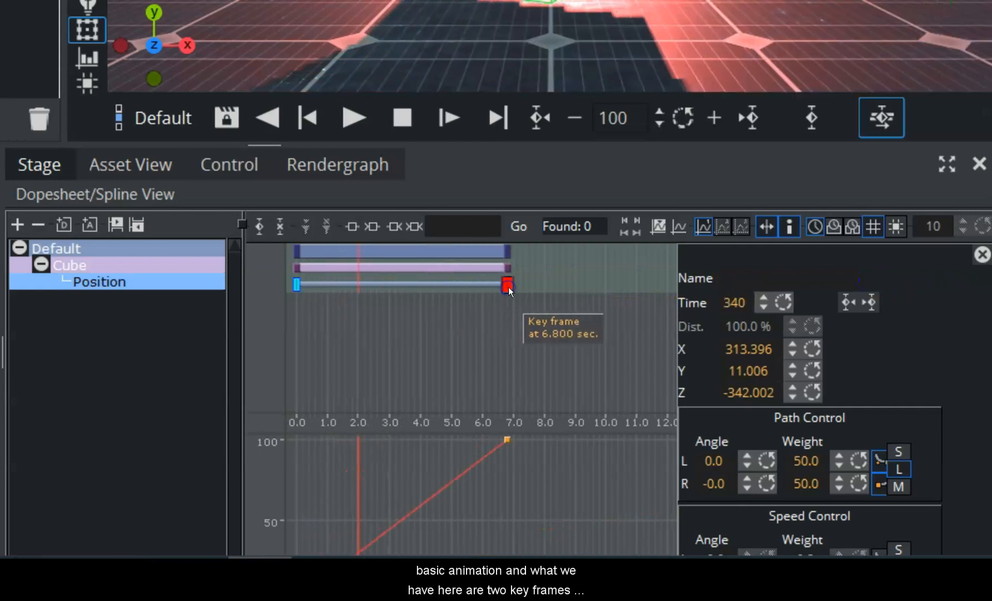
Examine the start and end keyframes of the Cube and the options of its Position channel
{"action": "left_click", "coordinate": [296, 285]}
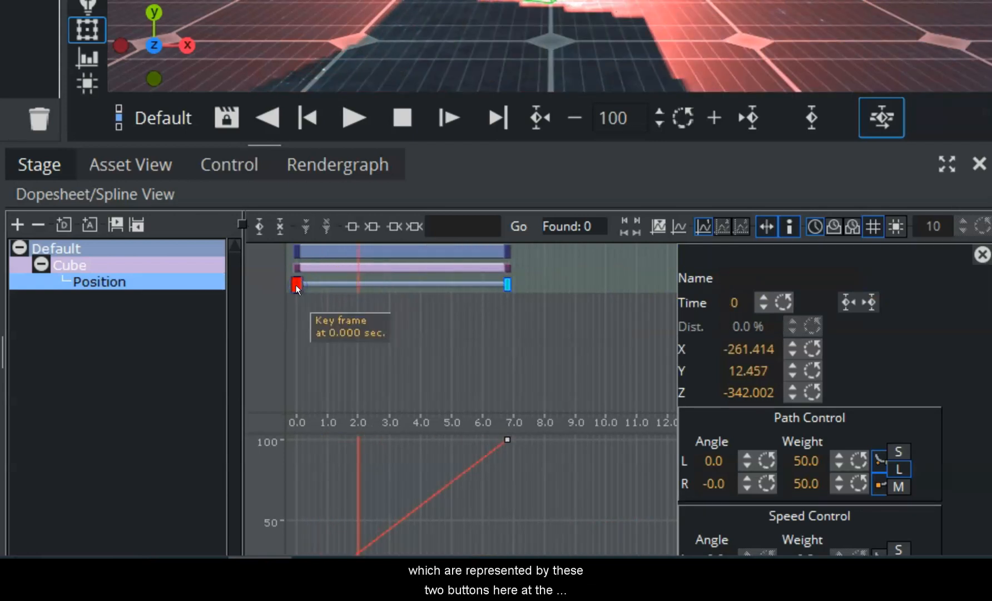
{"action": "left_click", "coordinate": [508, 284]}
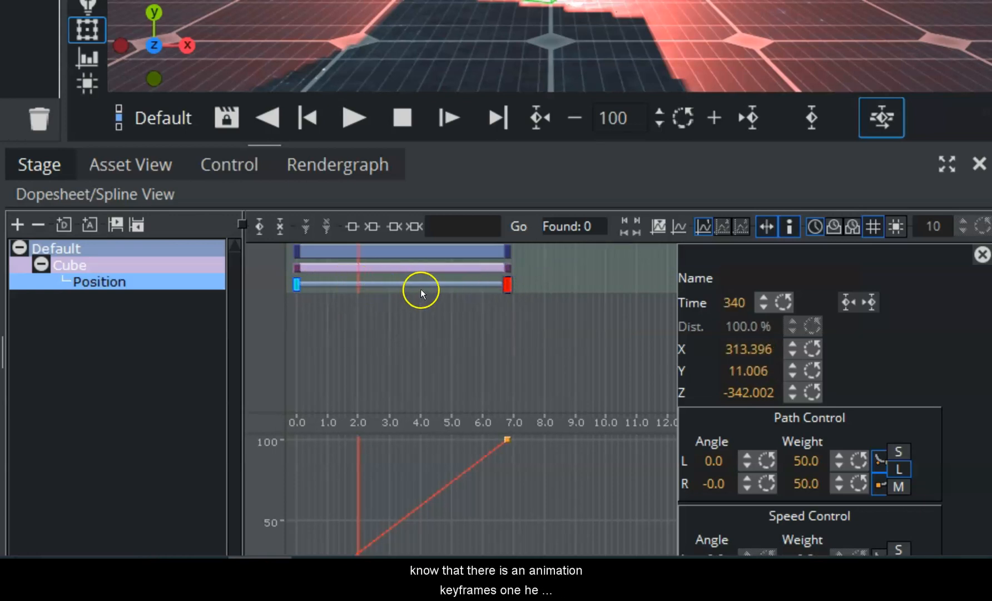
{"action": "left_click", "coordinate": [448, 290]}
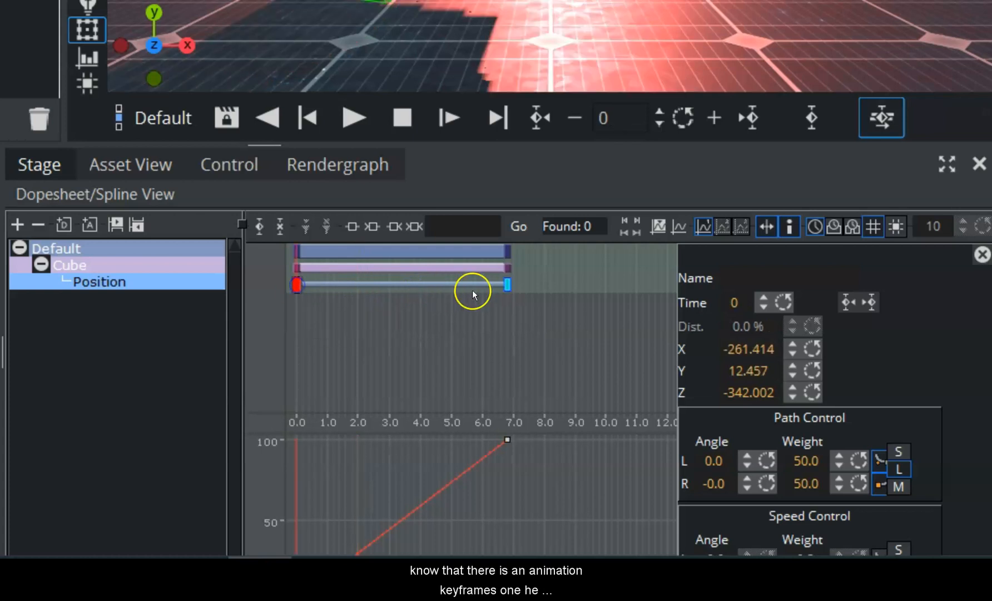
{"action": "left_click", "coordinate": [379, 282]}
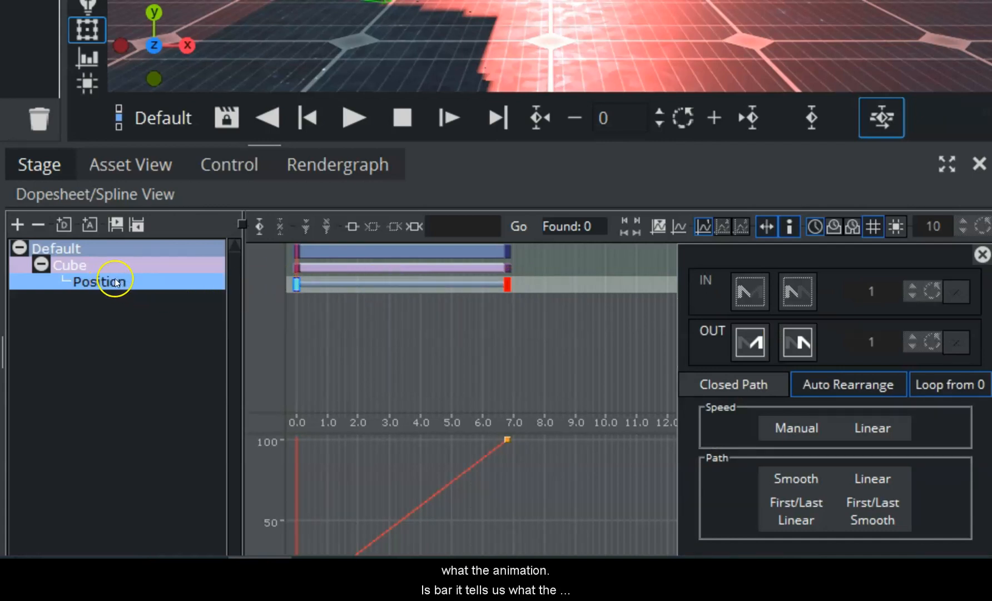
Add a Position keyframe at frame 75 between the two existing ones and select it
{"action": "left_click_drag", "start_coordinate": [478, 300], "coordinate": [346, 314]}
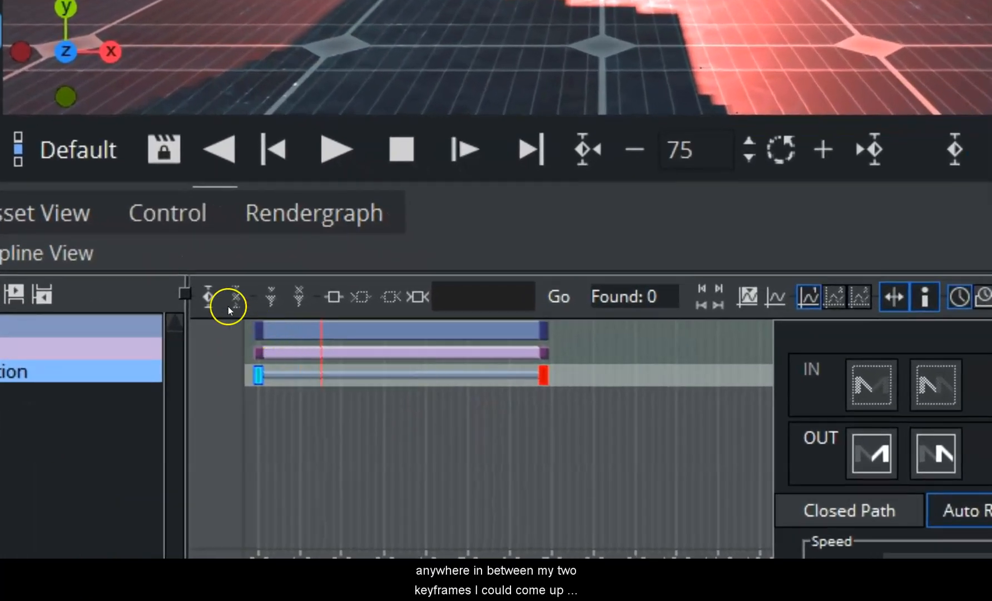
{"action": "left_click", "coordinate": [208, 296]}
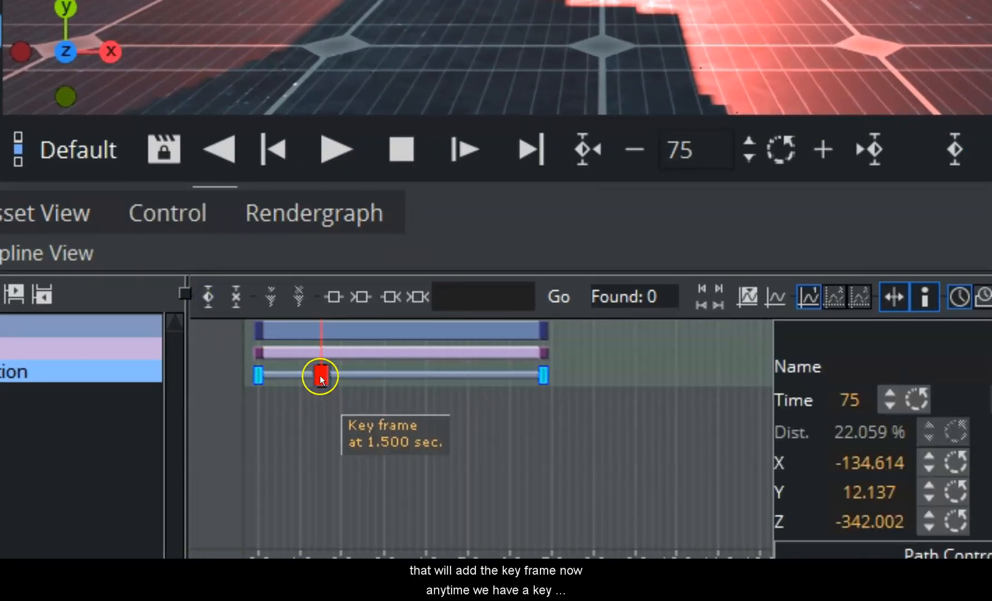
{"action": "left_click", "coordinate": [259, 376]}
{"action": "left_click", "coordinate": [323, 374]}
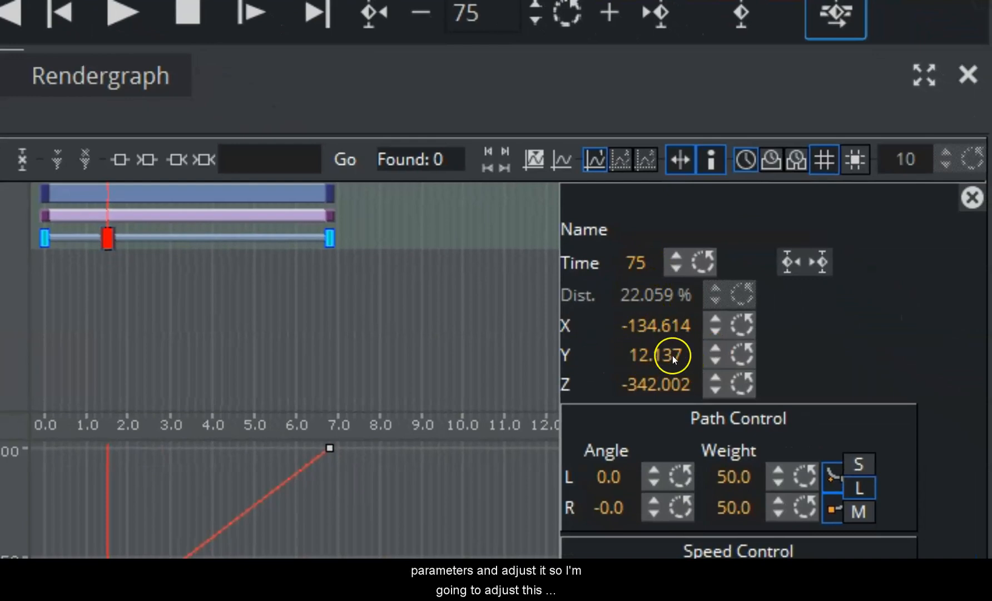
Set the frame 75 keyframe's Y position to 88.137 and its X position to -132.614
{"action": "left_click_drag", "start_coordinate": [640, 352], "coordinate": [666, 350]}
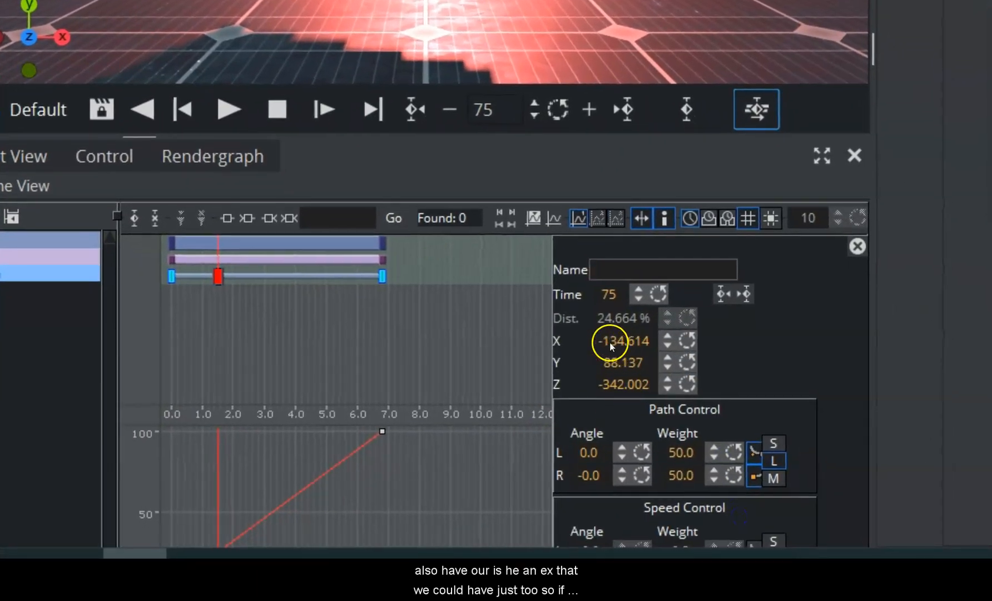
{"action": "mouse_move", "coordinate": [613, 340]}
{"action": "left_mouse_down"}
{"action": "mouse_move", "coordinate": [630, 343]}
{"action": "mouse_move", "coordinate": [616, 341]}
{"action": "left_mouse_up"}
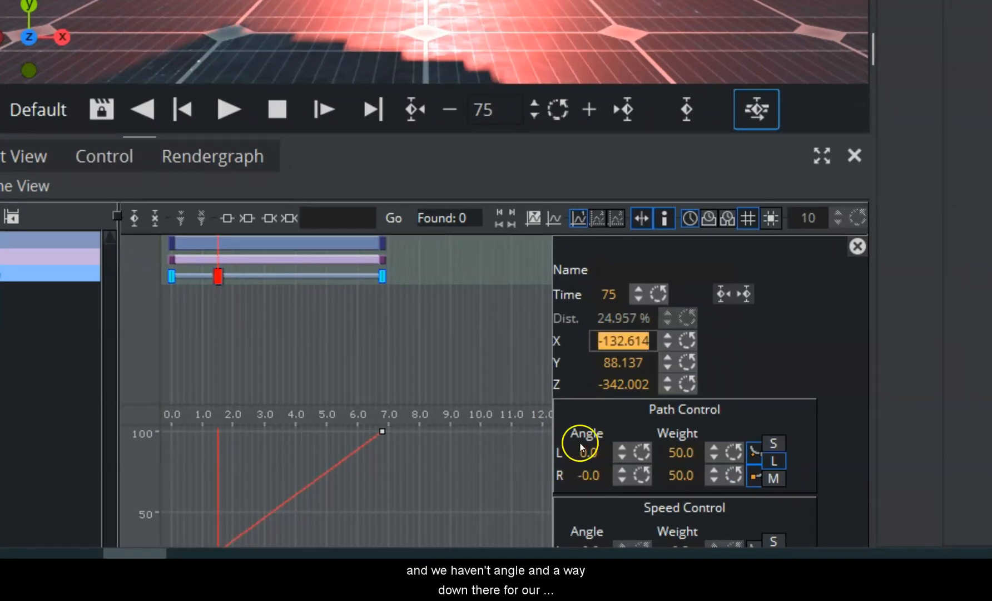
{"action": "left_click", "coordinate": [704, 462]}
Add another Position keyframe at frame 223 and select it
{"action": "left_click_drag", "start_coordinate": [262, 291], "coordinate": [310, 294]}
{"action": "left_click", "coordinate": [311, 273]}
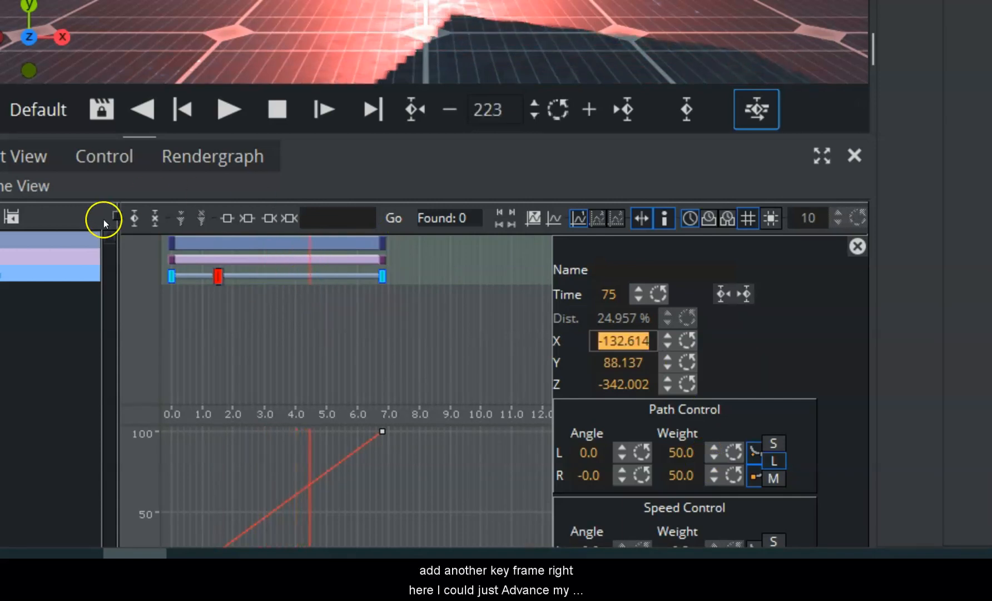
{"action": "left_click", "coordinate": [134, 216]}
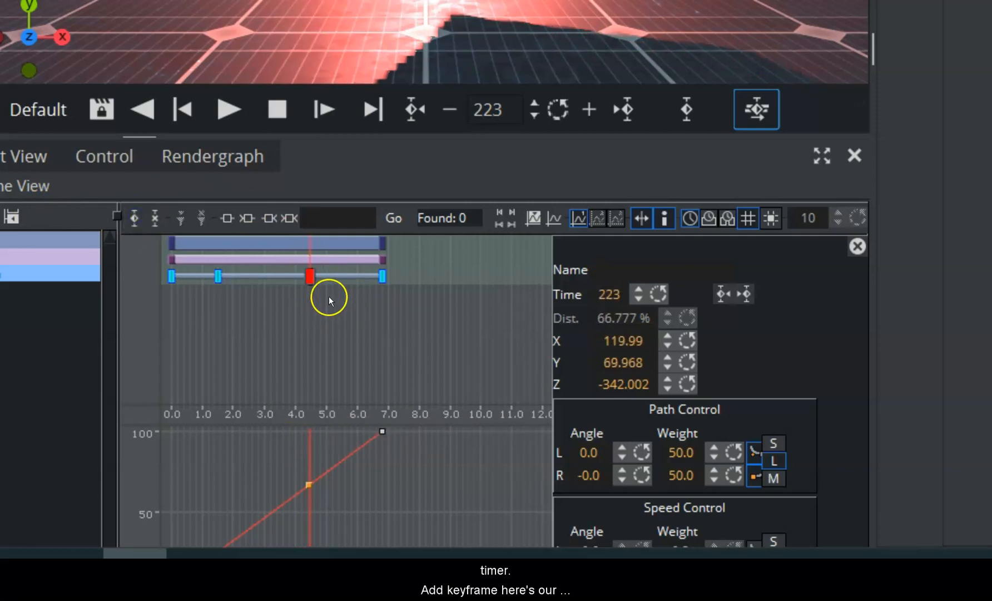
{"action": "left_click", "coordinate": [309, 273]}
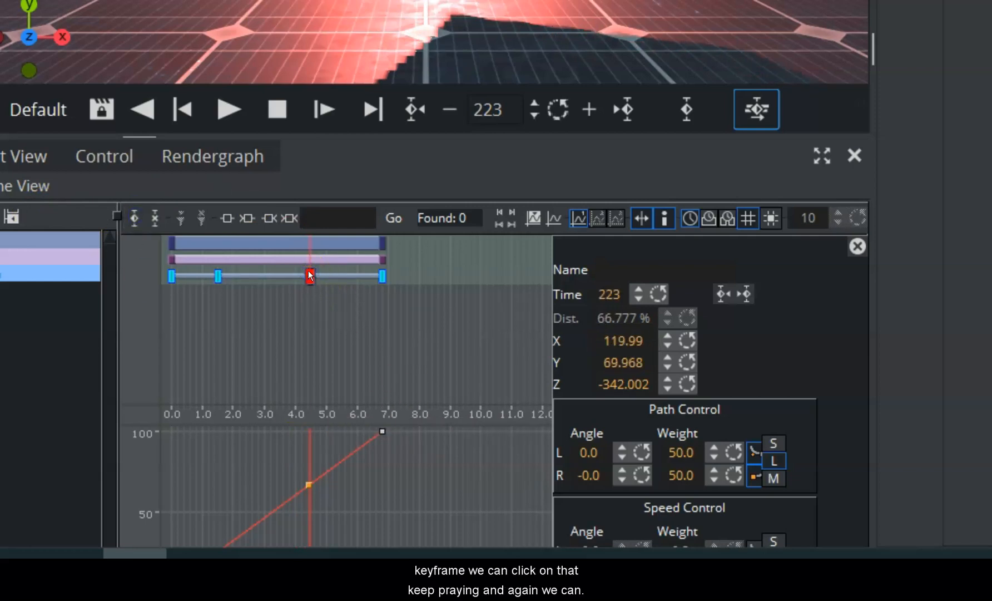
Lower the Y position of the frame 223 keyframe and play the animation
{"action": "left_click_drag", "start_coordinate": [616, 359], "coordinate": [575, 361]}
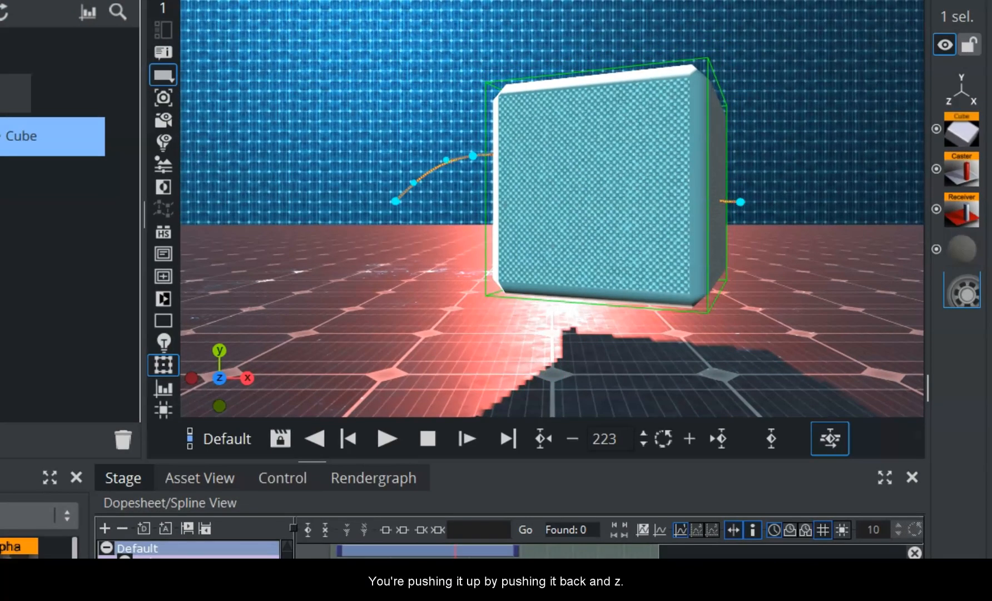
{"action": "left_click", "coordinate": [388, 439]}
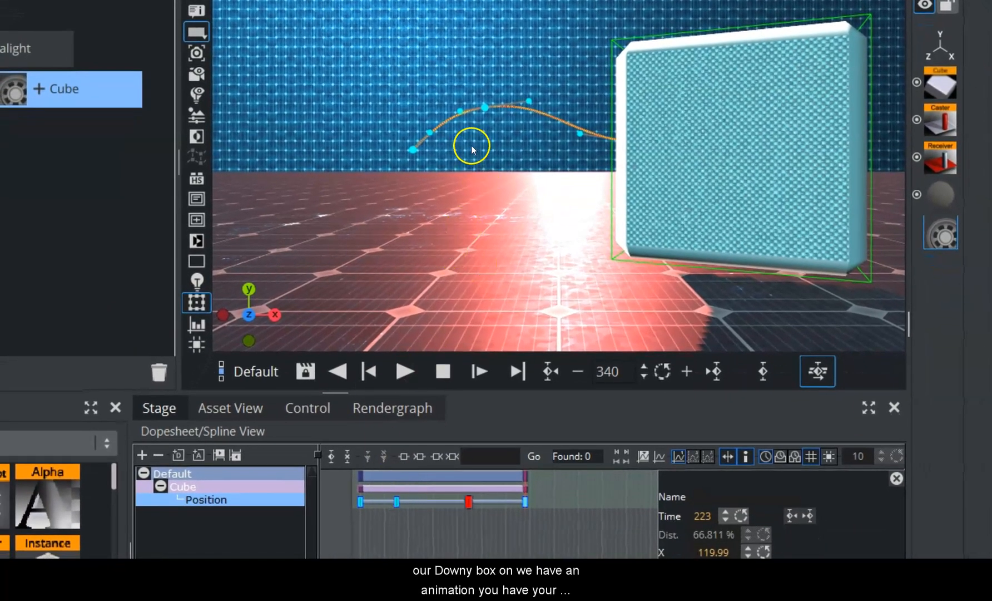
Reshape the Cube's motion path in the scene, moving its start point to about X -407.6 and adjusting the start handle to about -14 degrees
{"action": "left_click", "coordinate": [225, 497]}
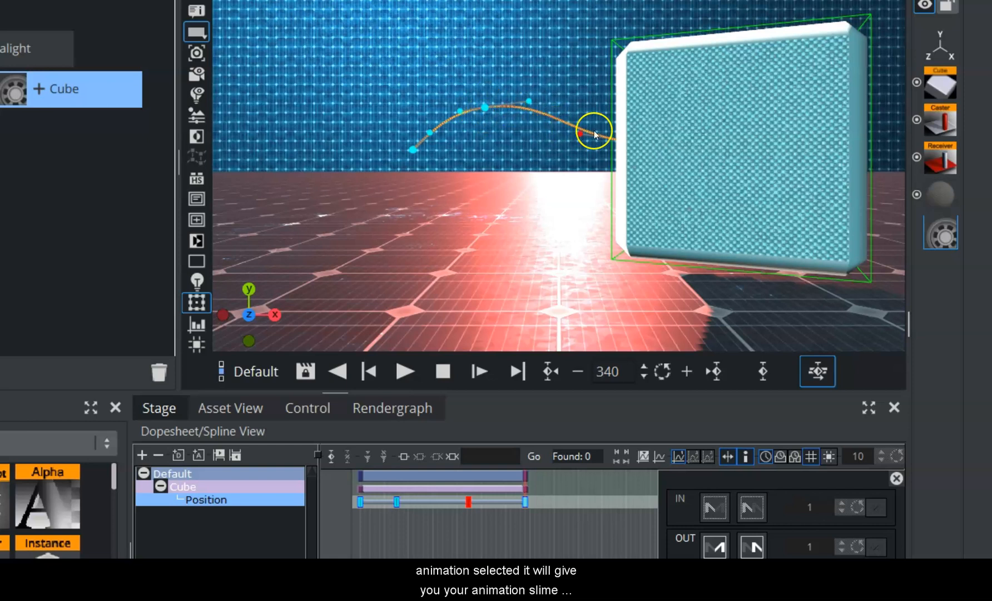
{"action": "left_click_drag", "start_coordinate": [412, 149], "coordinate": [332, 151]}
{"action": "left_click", "coordinate": [373, 132]}
{"action": "left_click_drag", "start_coordinate": [379, 149], "coordinate": [381, 92]}
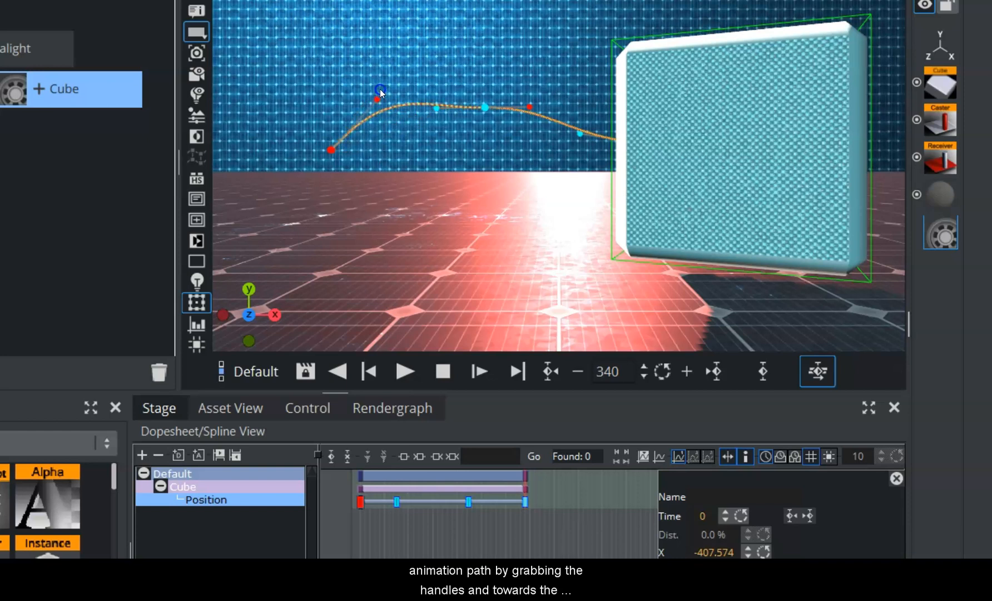
{"action": "left_click_drag", "start_coordinate": [383, 138], "coordinate": [386, 141]}
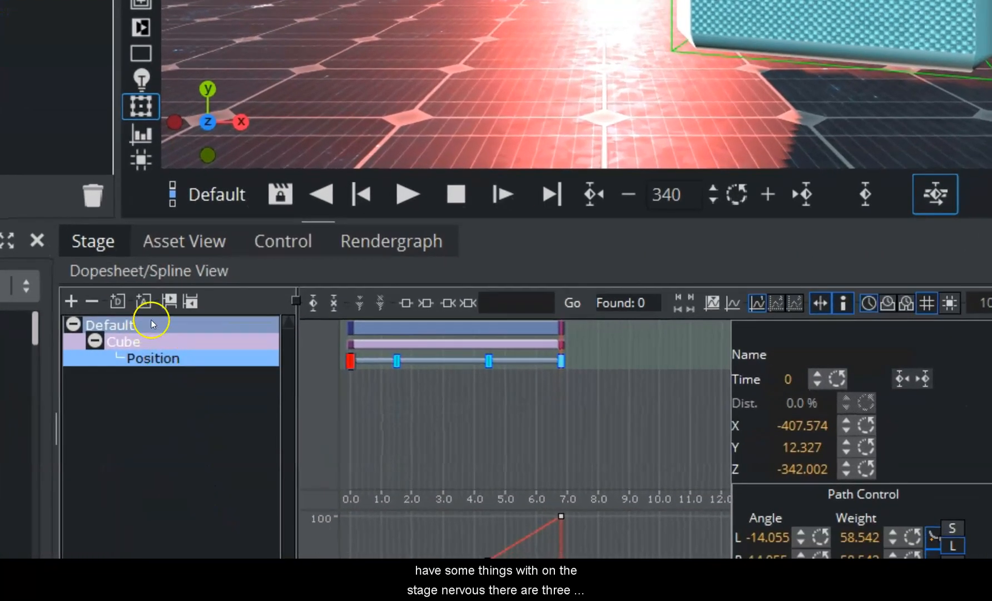
Rename the Default director in the stage tree as Director
{"action": "left_click", "coordinate": [150, 323]}
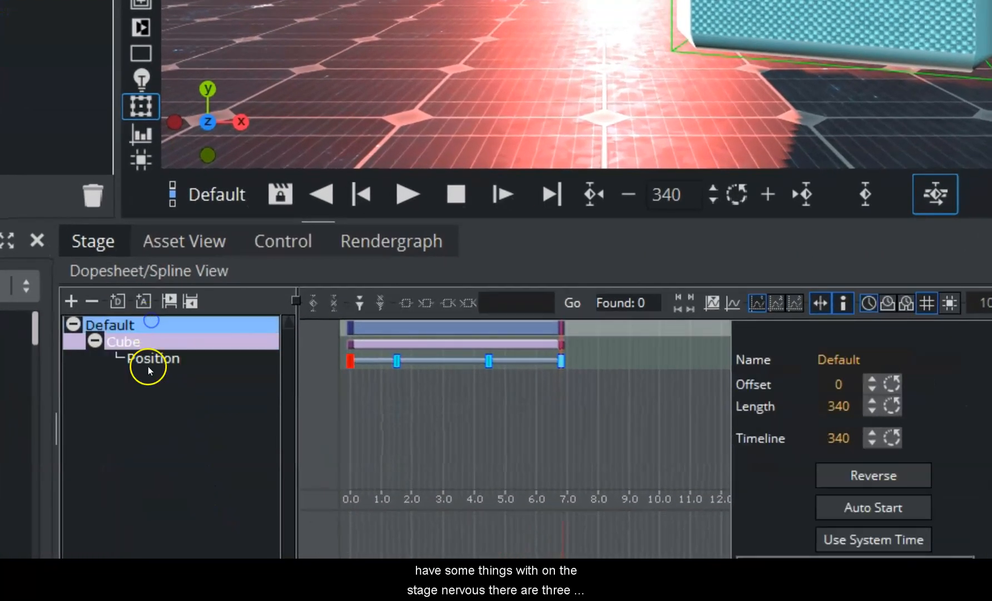
{"action": "right_click", "coordinate": [112, 323]}
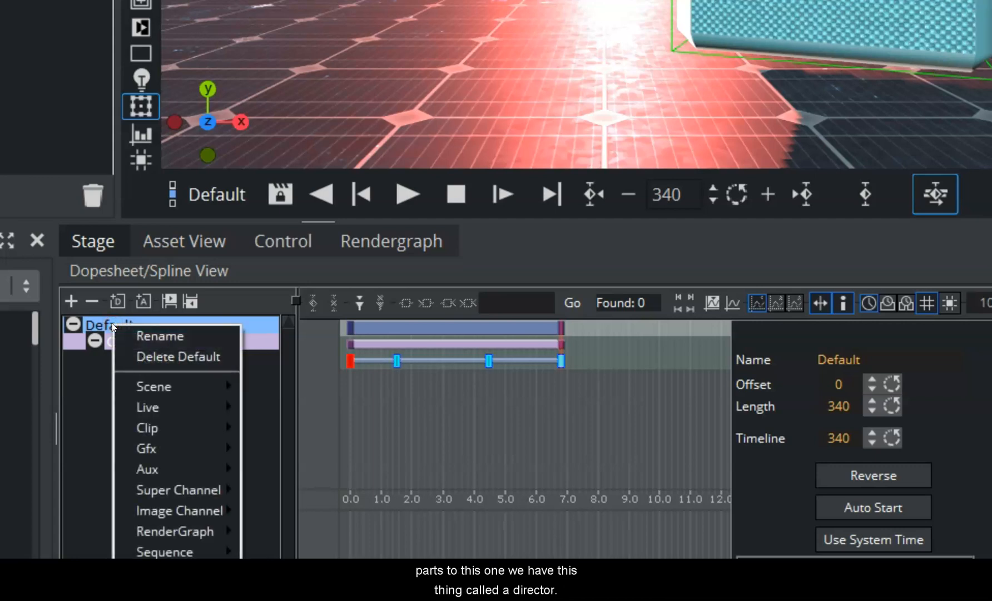
{"action": "left_click", "coordinate": [159, 335]}
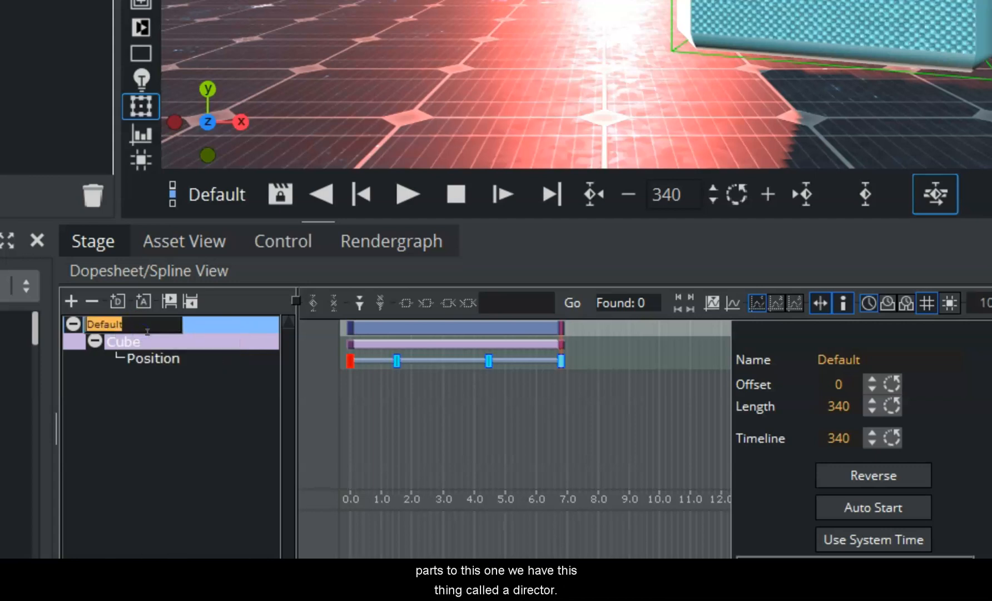
{"action": "type", "text": "Director"}
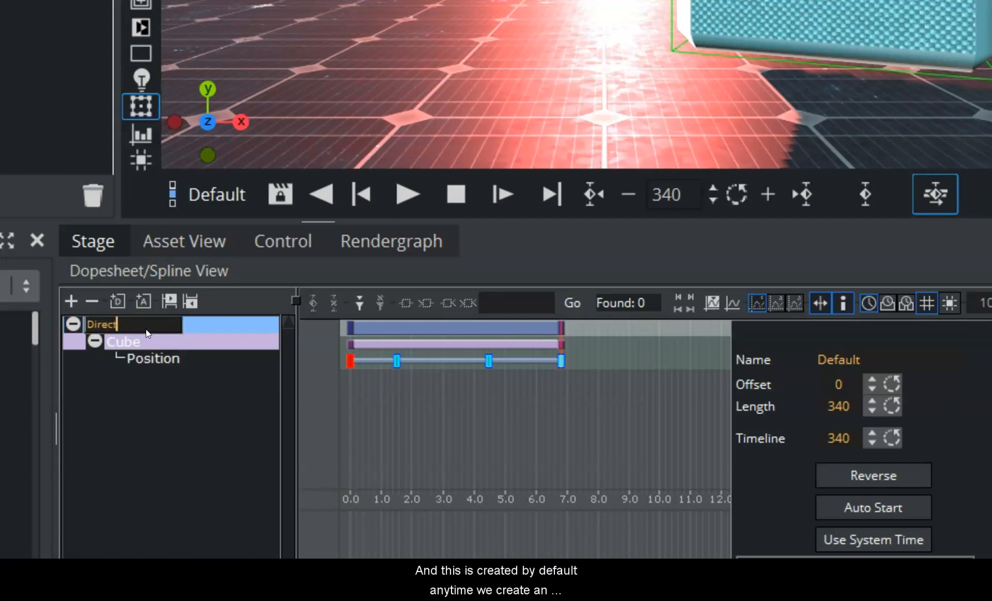
{"action": "key", "text": "Return"}
Move the playhead to frame 152 and add a stop point to the Director there
{"action": "left_click", "coordinate": [151, 337]}
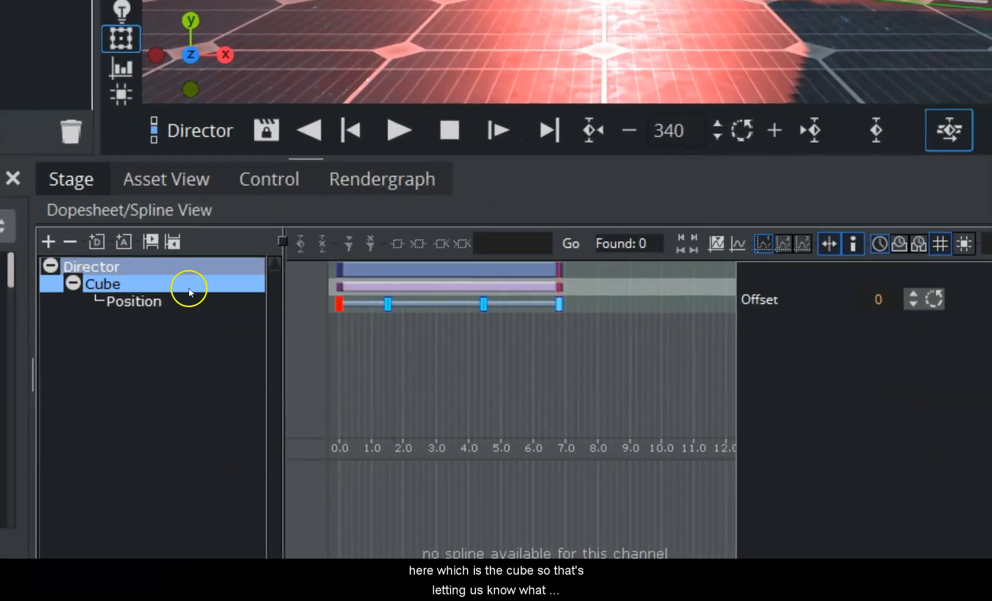
{"action": "left_click", "coordinate": [120, 300]}
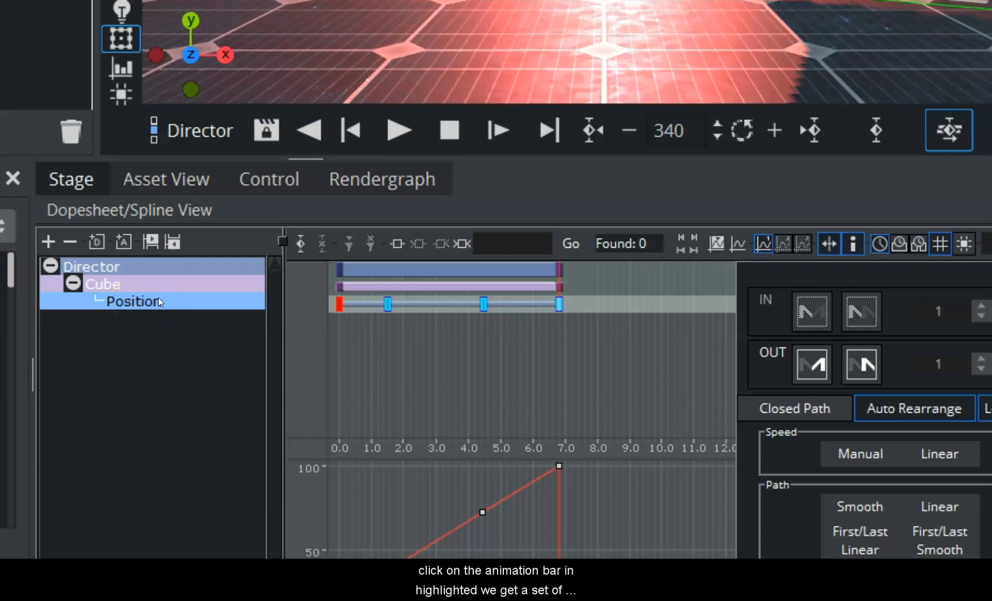
{"action": "left_click_drag", "start_coordinate": [600, 345], "coordinate": [436, 332]}
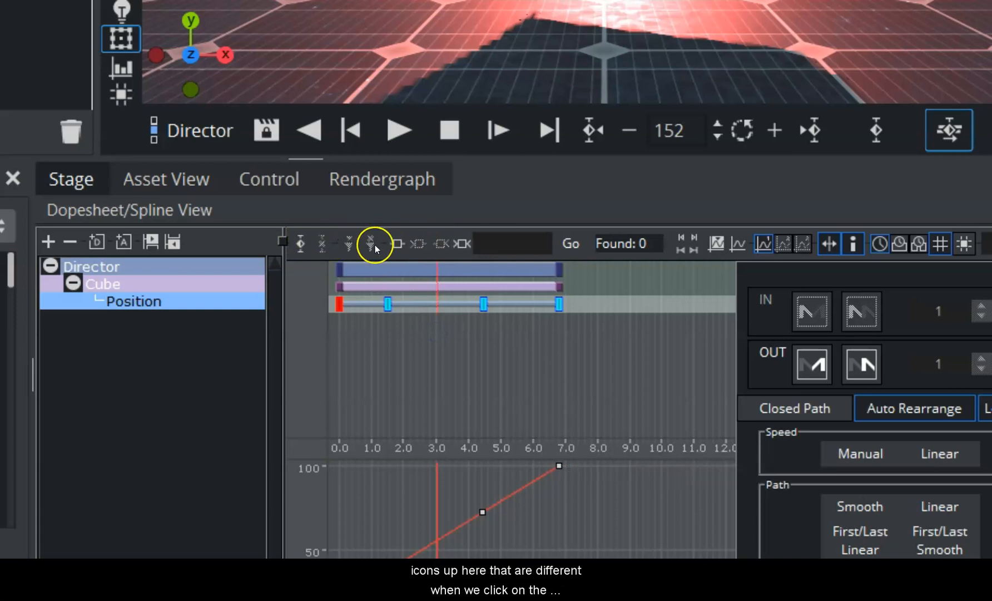
{"action": "left_click", "coordinate": [362, 269]}
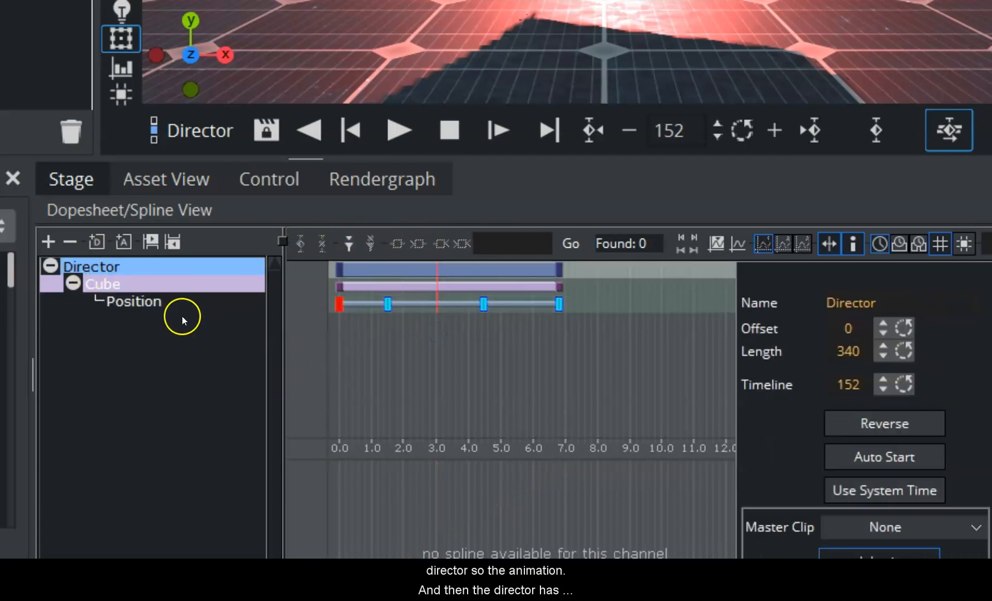
{"action": "left_click", "coordinate": [144, 305]}
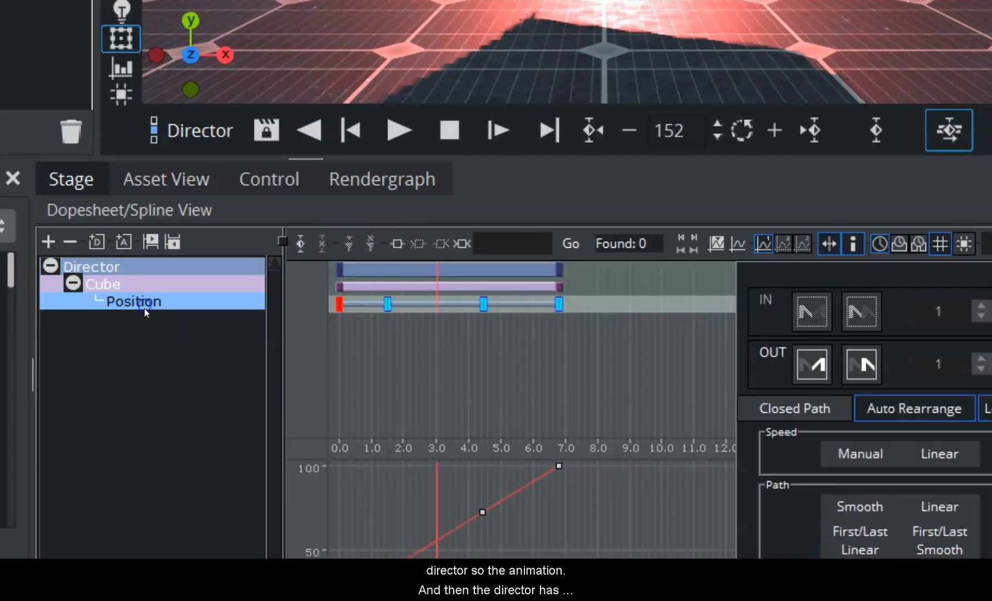
{"action": "left_click", "coordinate": [112, 267]}
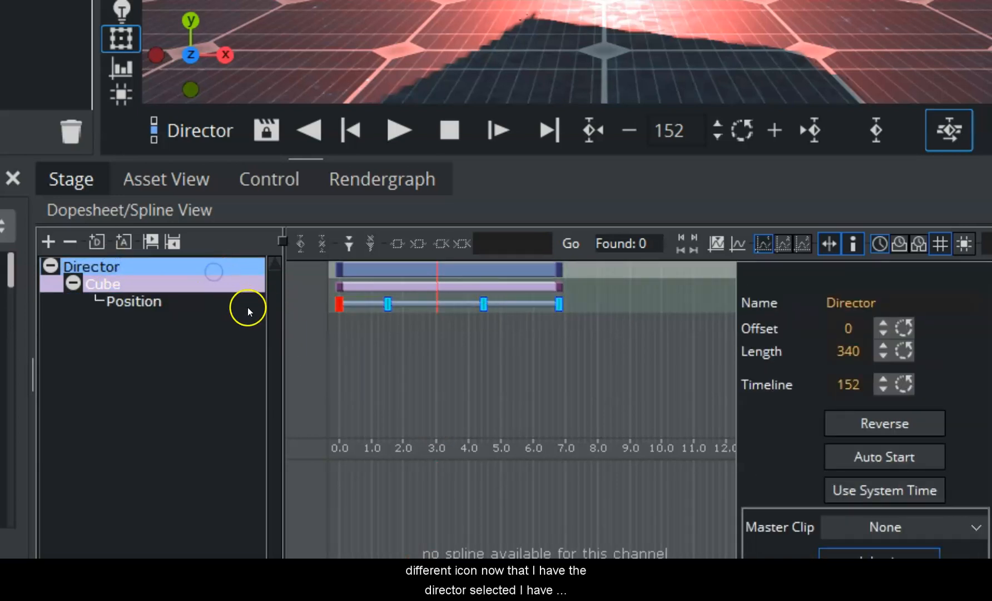
{"action": "left_click", "coordinate": [347, 241]}
{"action": "left_click_drag", "start_coordinate": [436, 344], "coordinate": [467, 349]}
{"action": "mouse_move", "coordinate": [438, 268]}
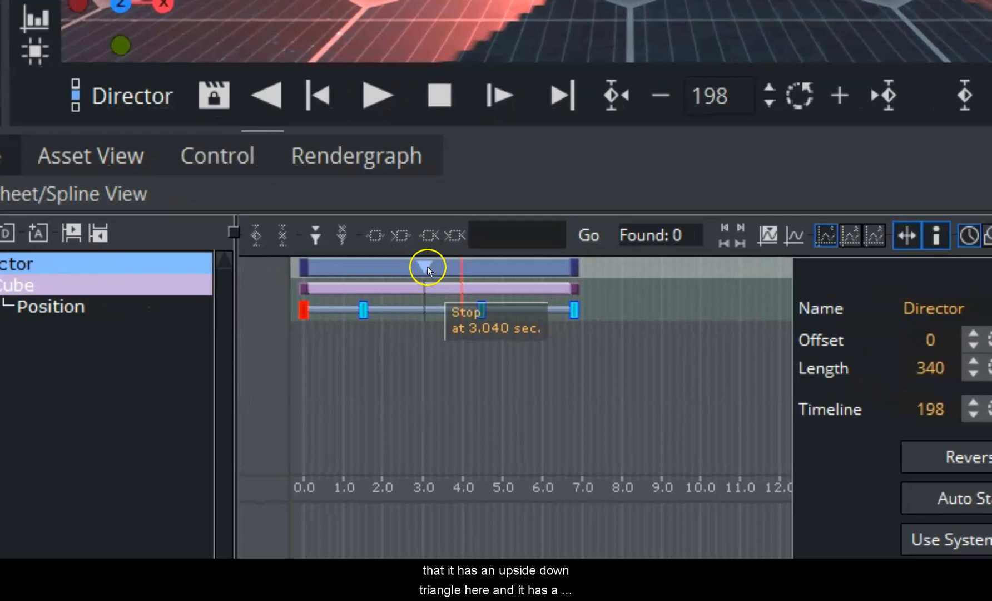
Play the animation from frame 0 to the Director's stop point and continue playback past it
{"action": "left_click_drag", "start_coordinate": [455, 356], "coordinate": [284, 339]}
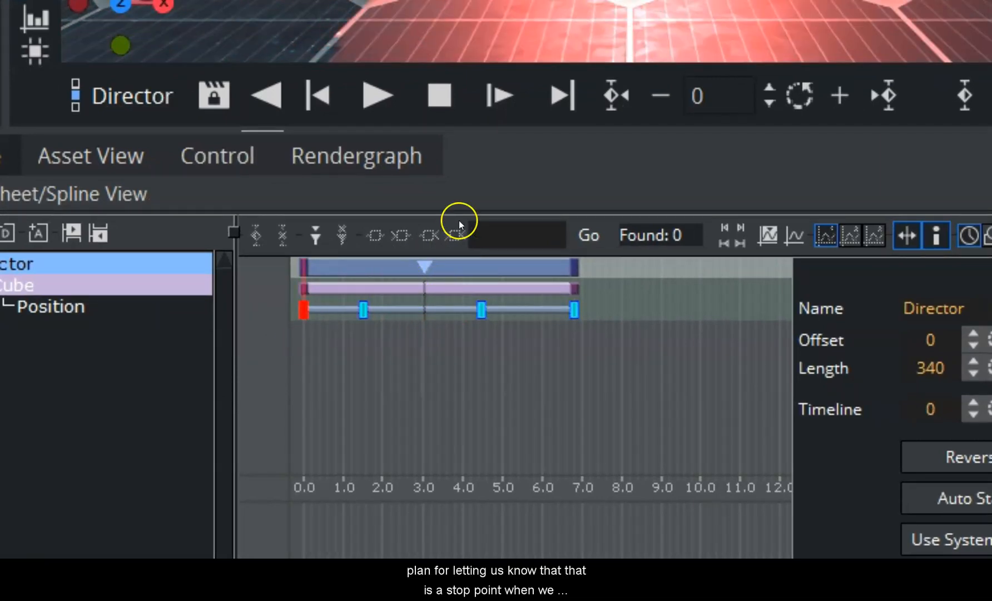
{"action": "left_click", "coordinate": [376, 96]}
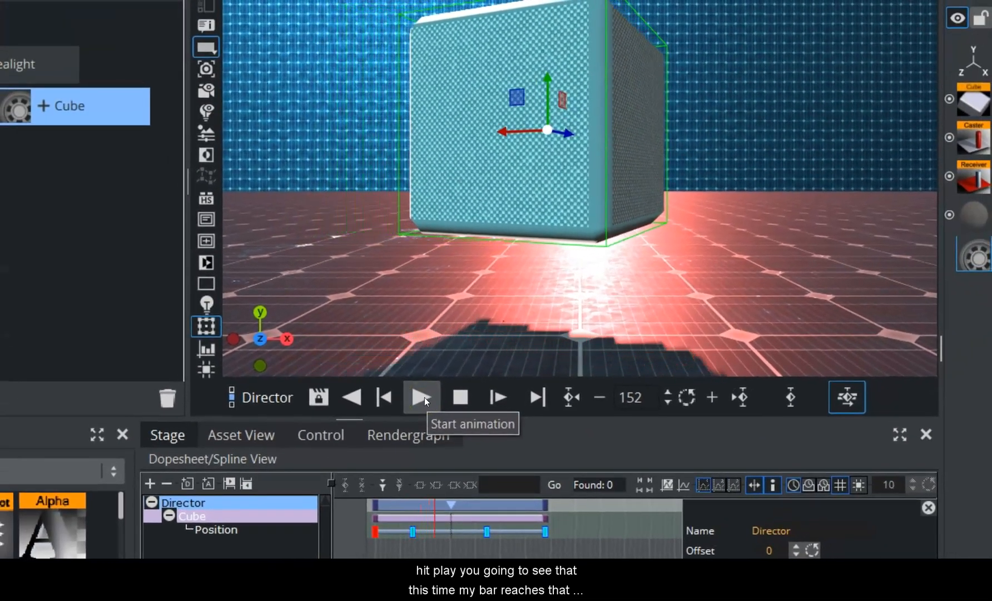
{"action": "left_click", "coordinate": [495, 397]}
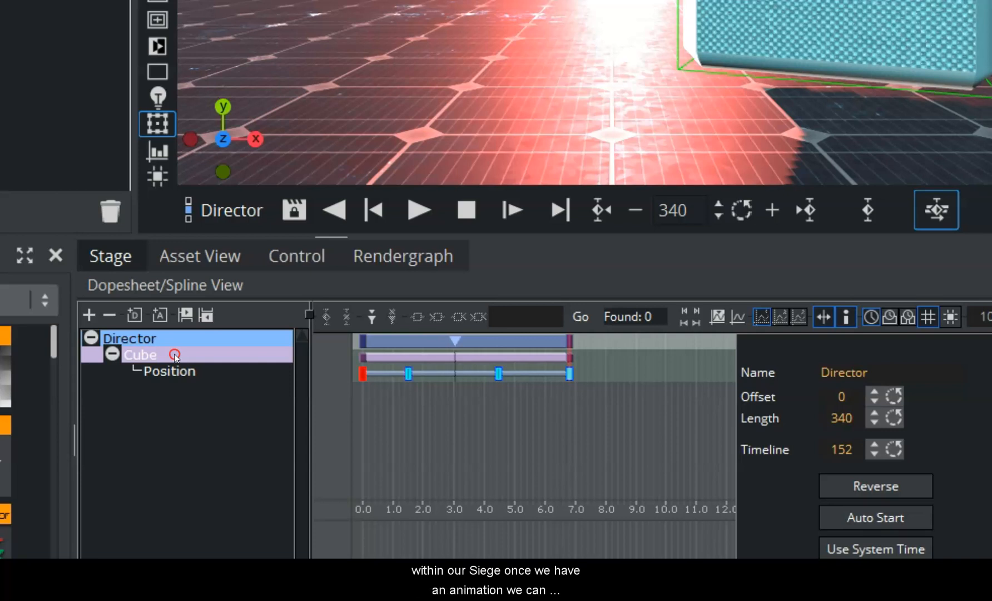
Examine which Transformation, Container and Cube properties can be added as animation channels for the Cube
{"action": "right_click", "coordinate": [174, 354]}
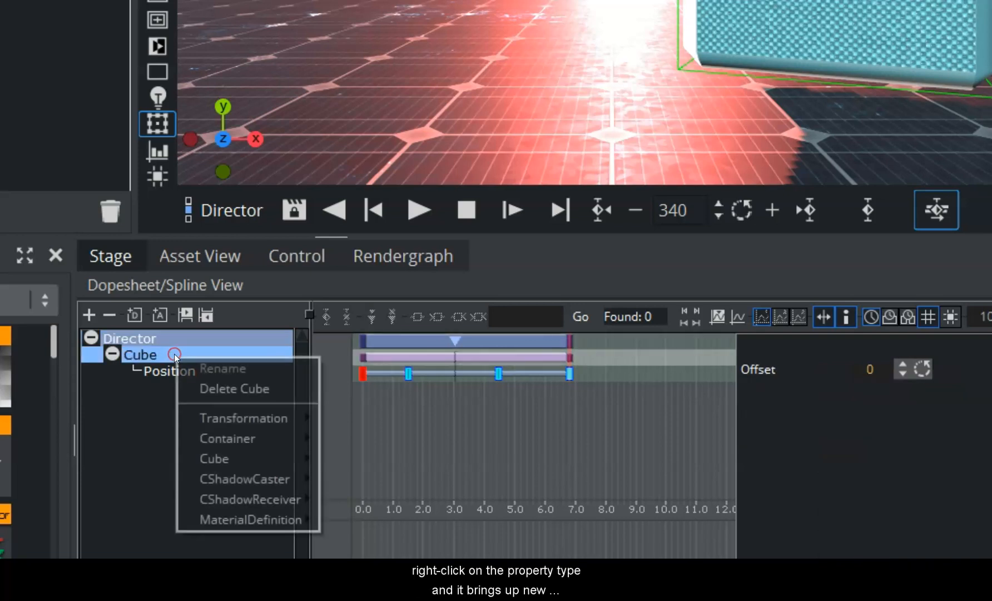
{"action": "right_click", "coordinate": [137, 355]}
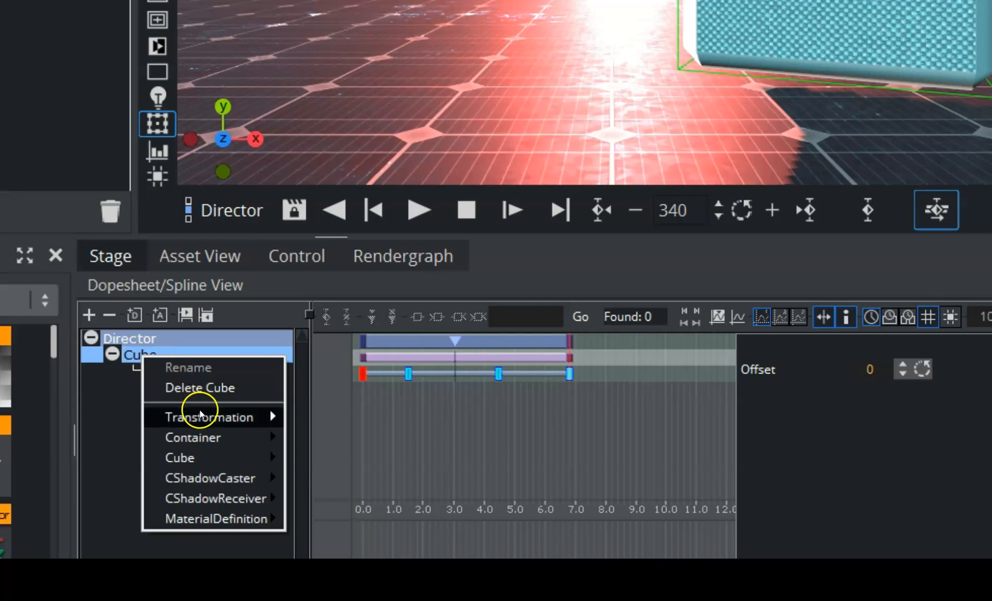
{"action": "mouse_move", "coordinate": [197, 419]}
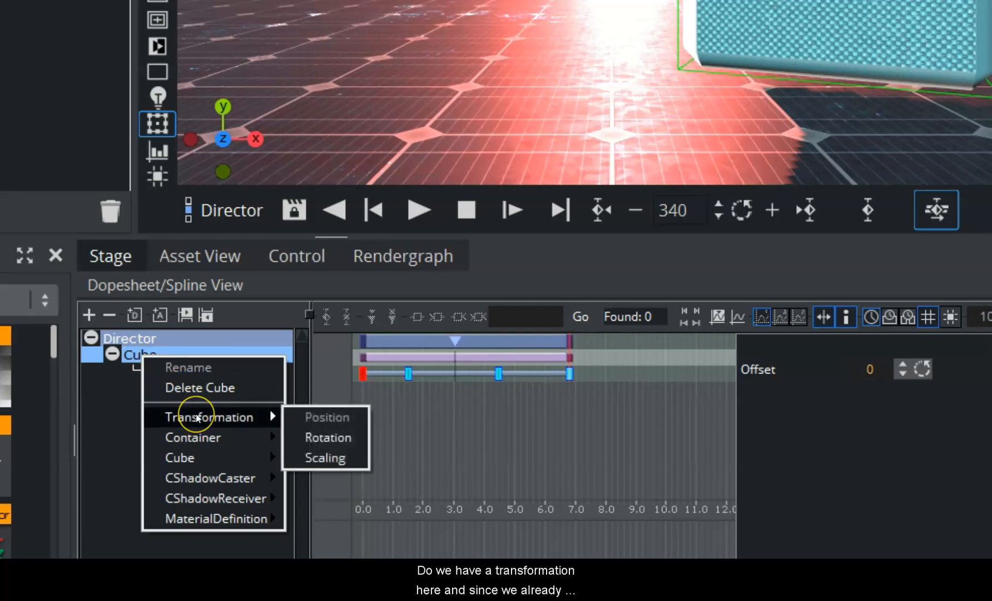
{"action": "left_click", "coordinate": [334, 434]}
{"action": "left_click", "coordinate": [341, 458]}
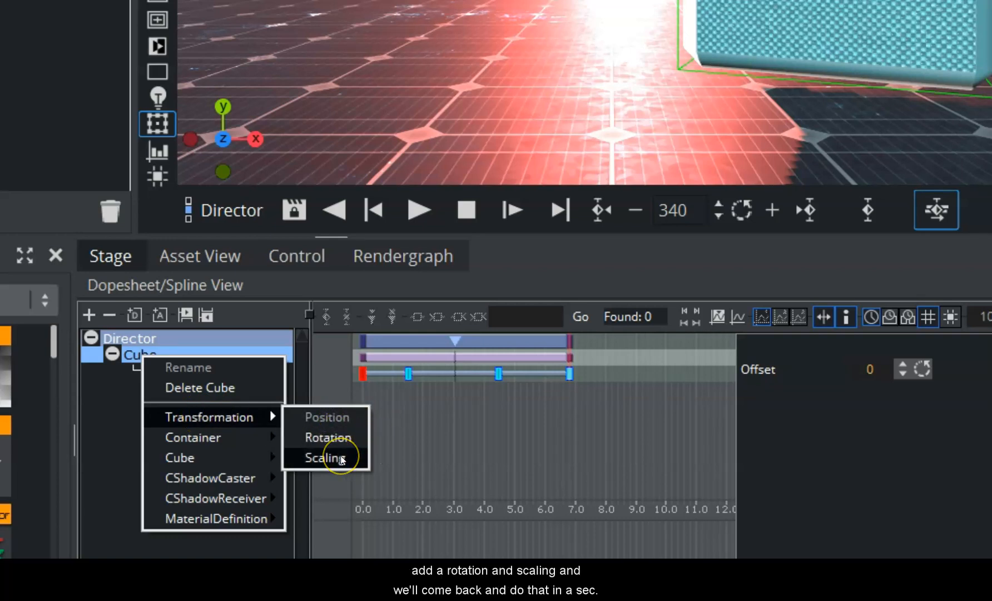
{"action": "mouse_move", "coordinate": [189, 439]}
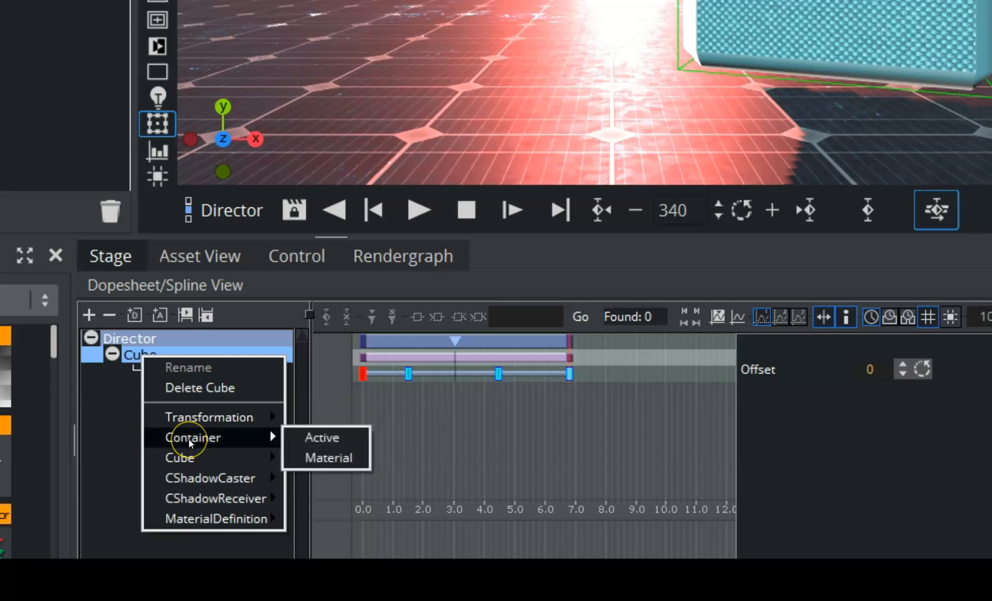
{"action": "left_click", "coordinate": [309, 439]}
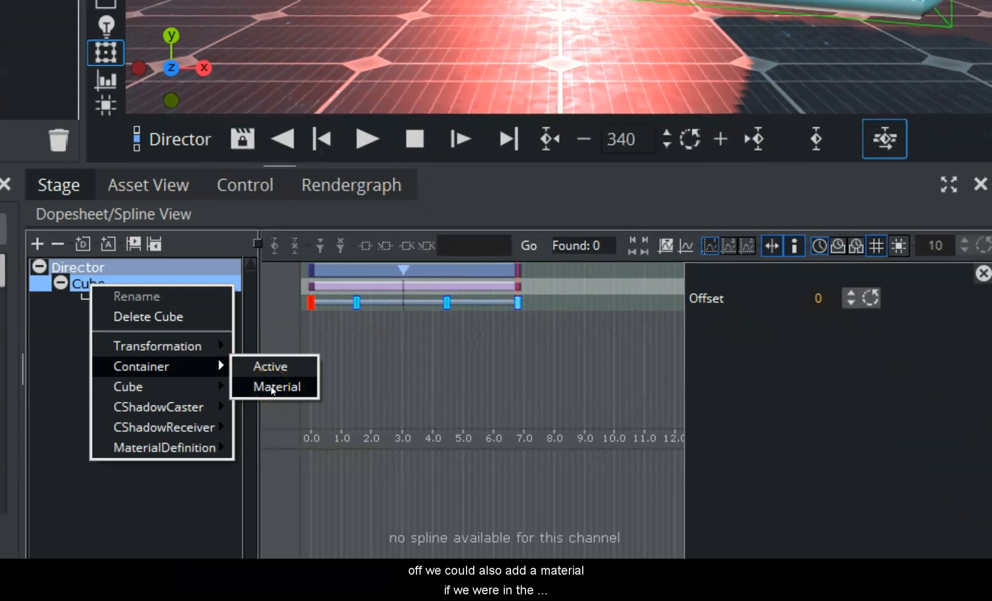
{"action": "left_click", "coordinate": [136, 387]}
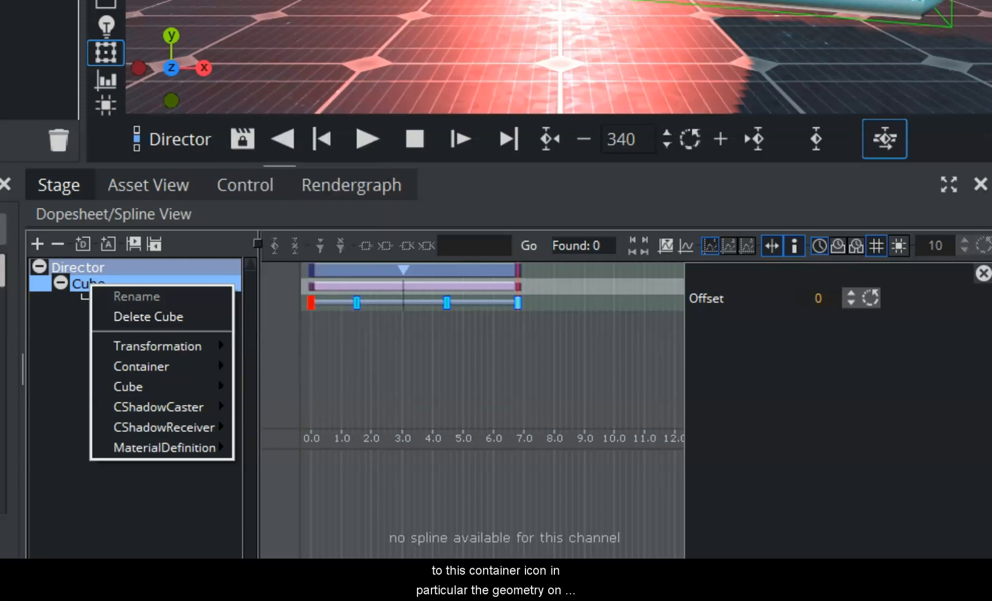
{"action": "mouse_move", "coordinate": [116, 389]}
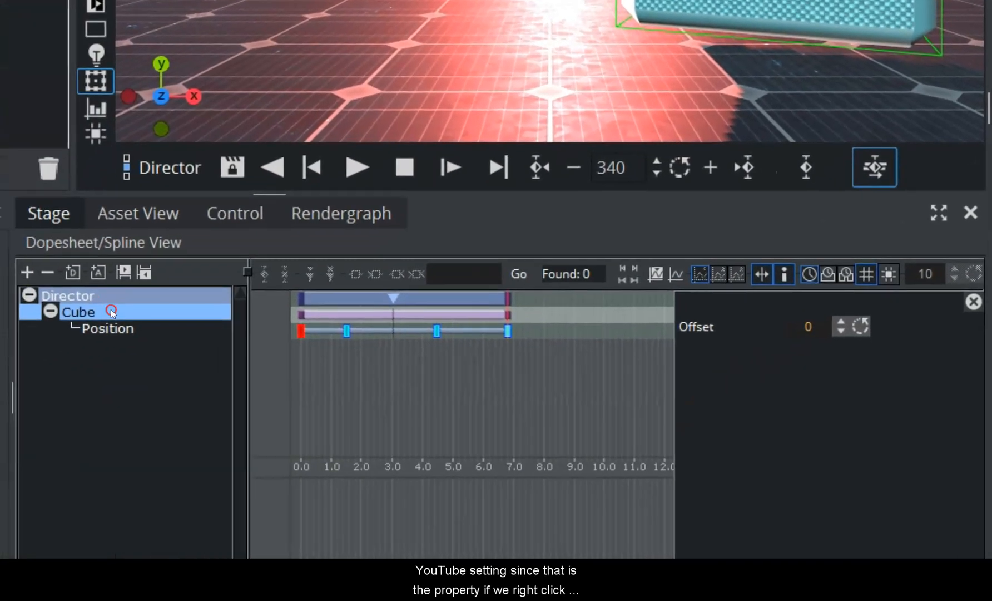
Add a Rotation channel to the Cube's animation and select it
{"action": "right_click", "coordinate": [111, 309]}
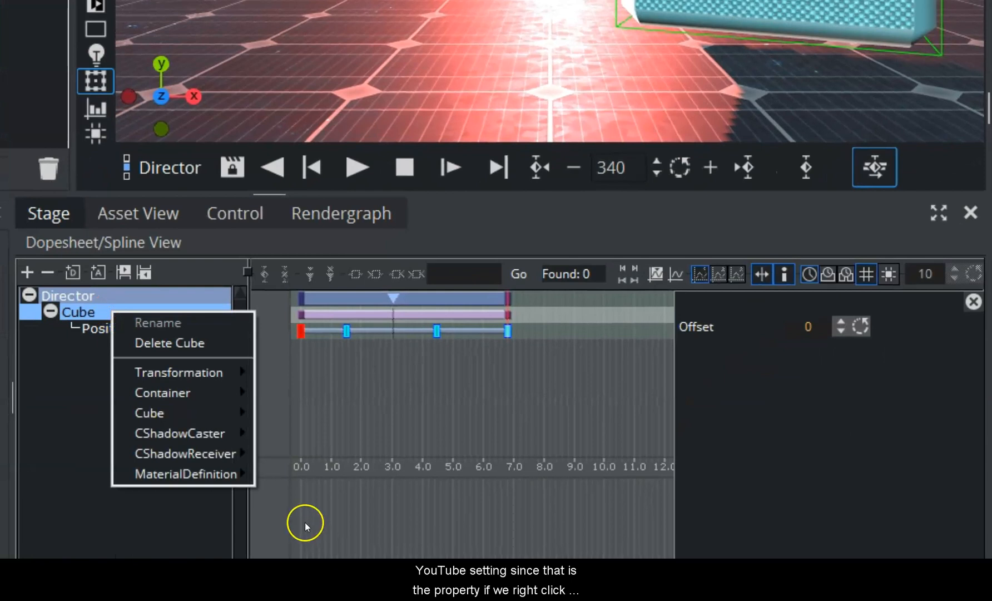
{"action": "mouse_move", "coordinate": [178, 435]}
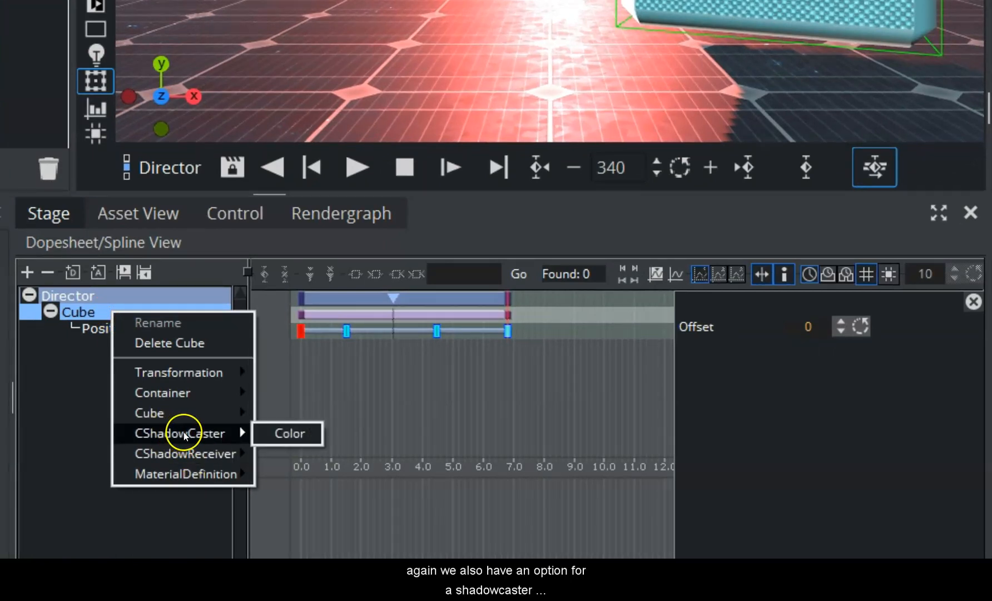
{"action": "mouse_move", "coordinate": [214, 458]}
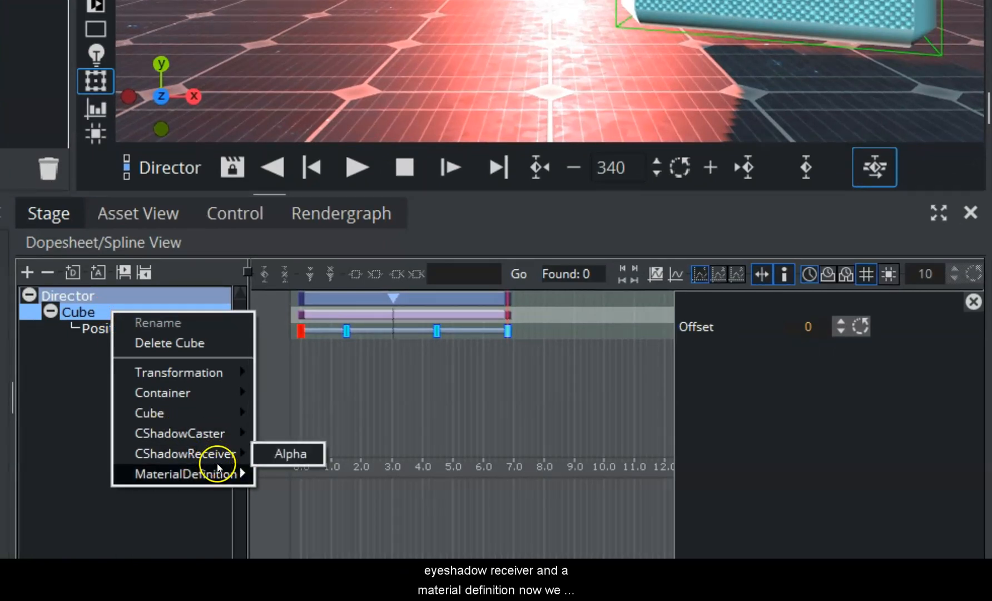
{"action": "mouse_move", "coordinate": [212, 477]}
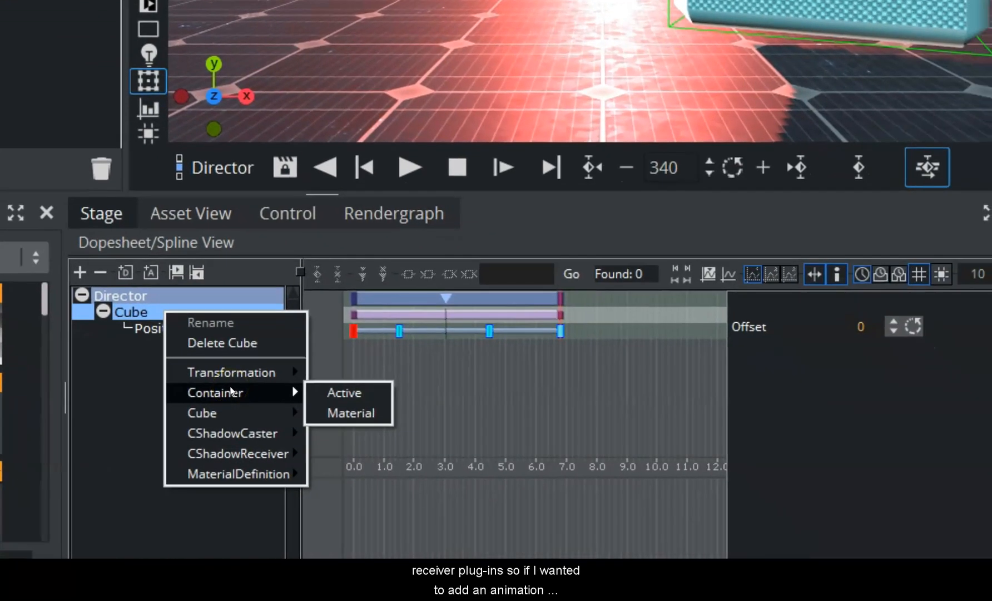
{"action": "mouse_move", "coordinate": [225, 374]}
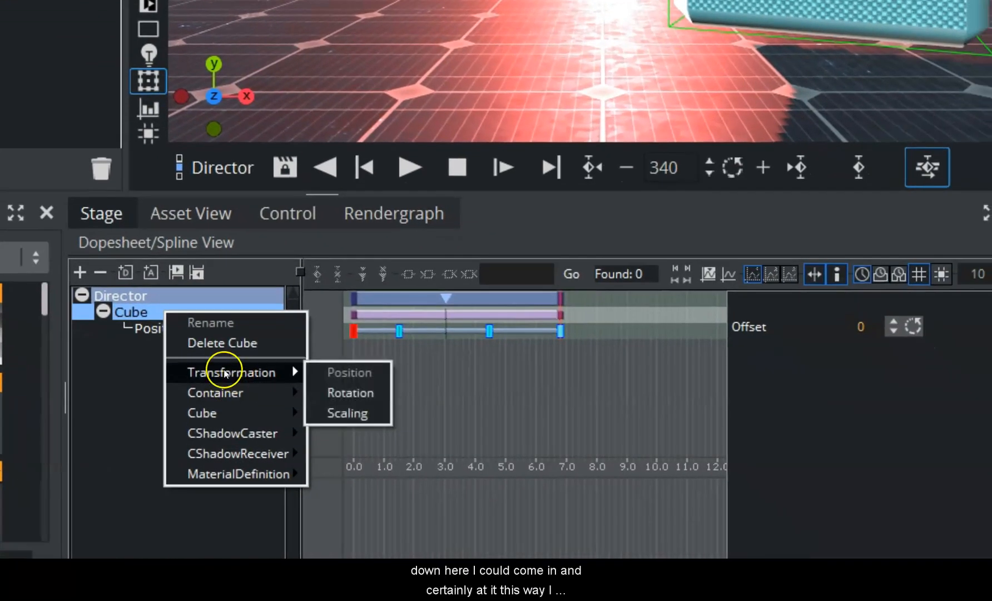
{"action": "left_click", "coordinate": [338, 391]}
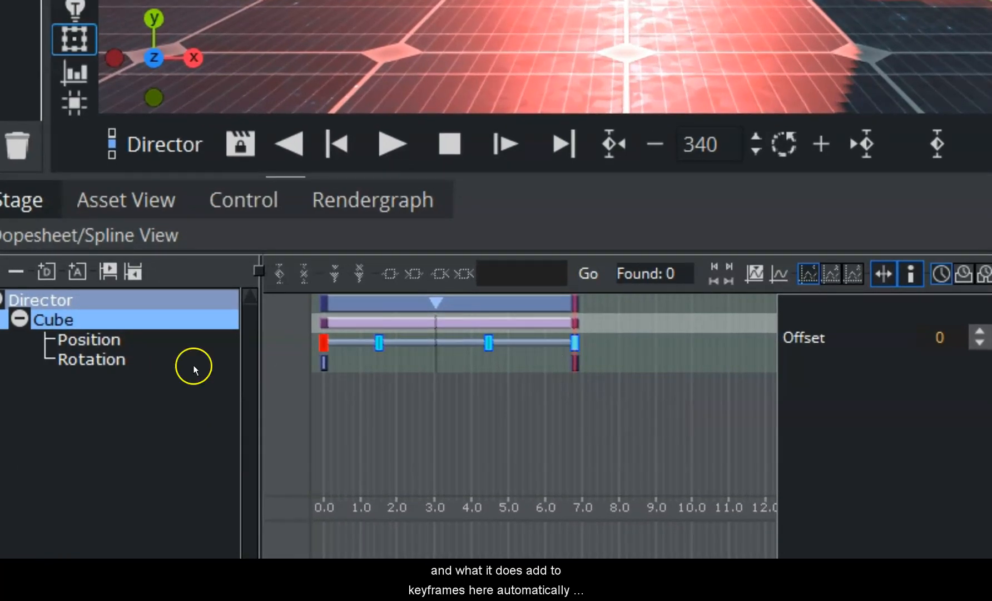
{"action": "left_click", "coordinate": [84, 360]}
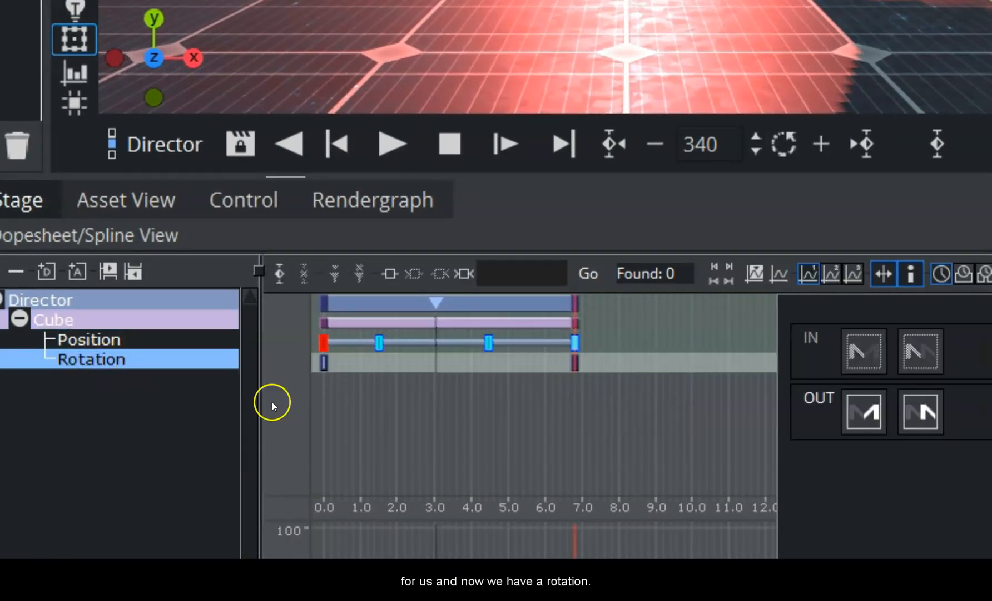
Set the Y value of the Cube's frame 340 Rotation keyframe to -413
{"action": "left_click", "coordinate": [575, 364]}
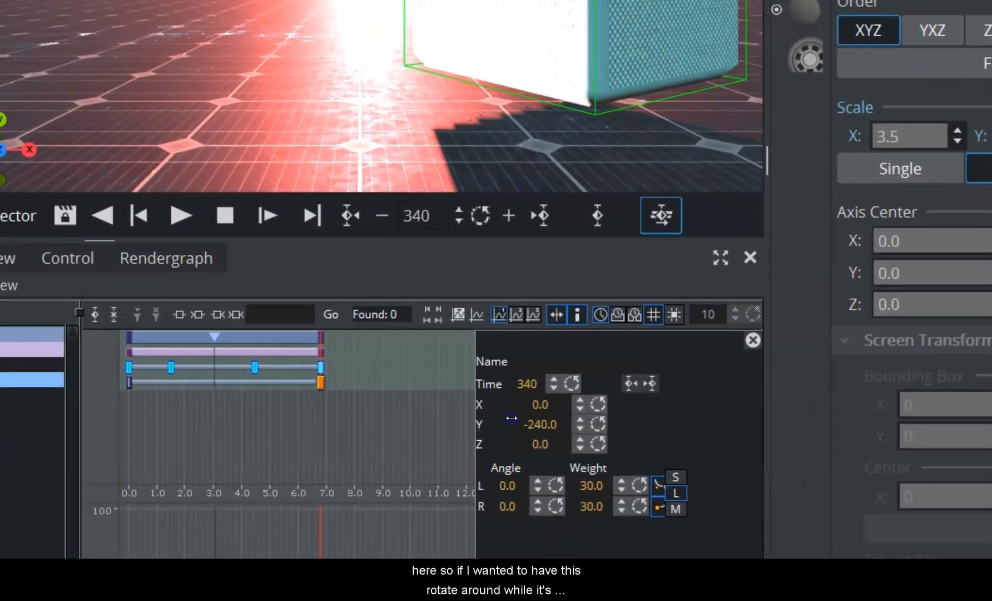
{"action": "left_click_drag", "start_coordinate": [511, 417], "coordinate": [416, 410]}
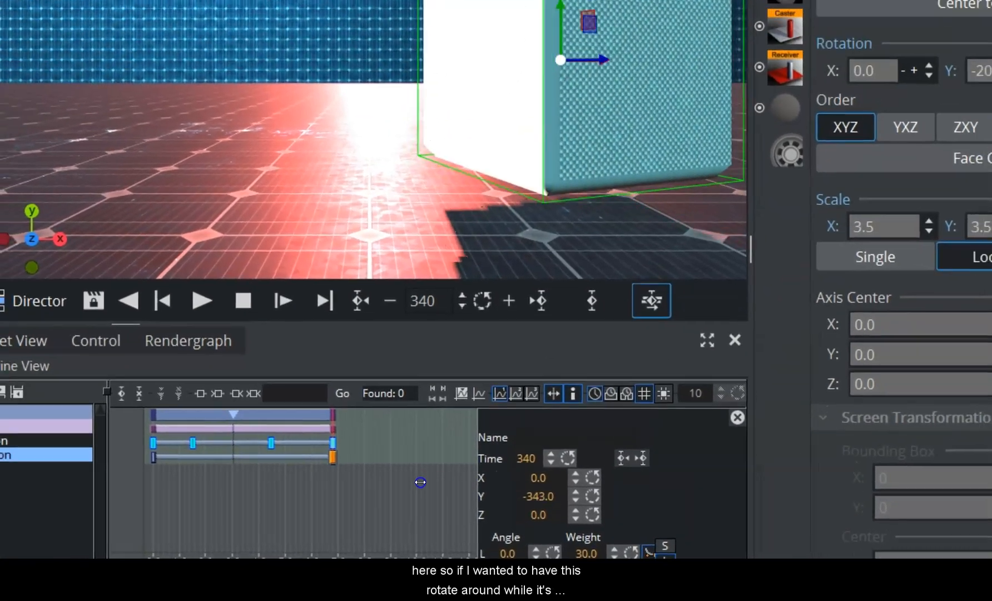
{"action": "left_click_drag", "start_coordinate": [420, 482], "coordinate": [359, 477]}
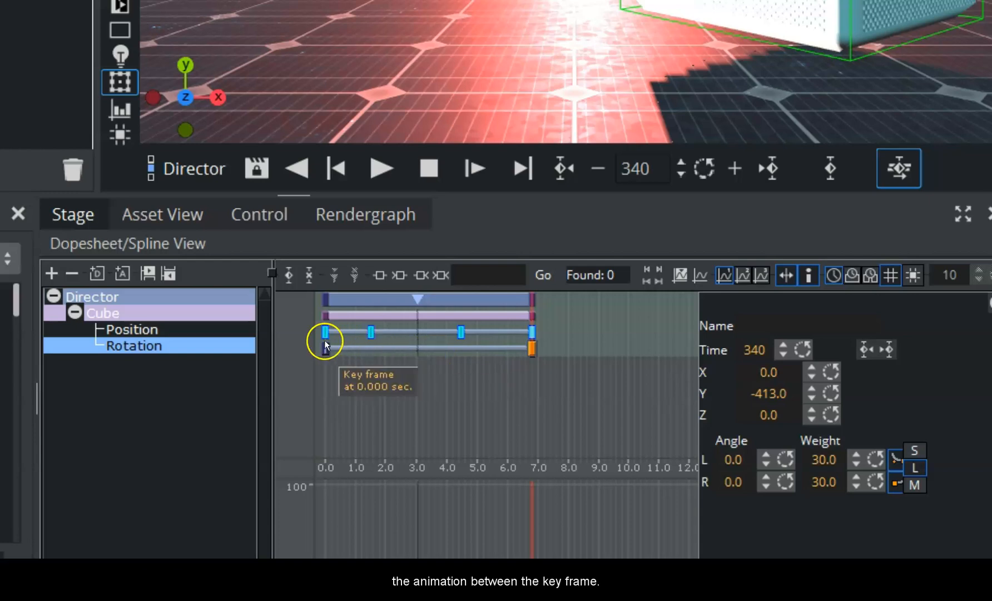
Scrub the timeline back to frame 0 and play the Cube's combined position and rotation animation
{"action": "left_click_drag", "start_coordinate": [591, 359], "coordinate": [406, 344]}
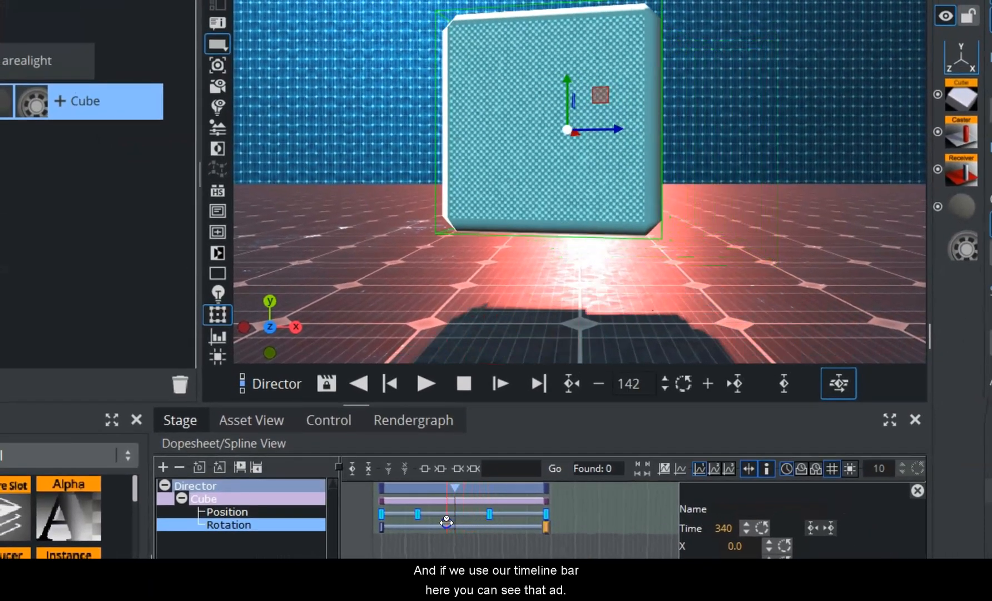
{"action": "left_click_drag", "start_coordinate": [447, 521], "coordinate": [376, 523]}
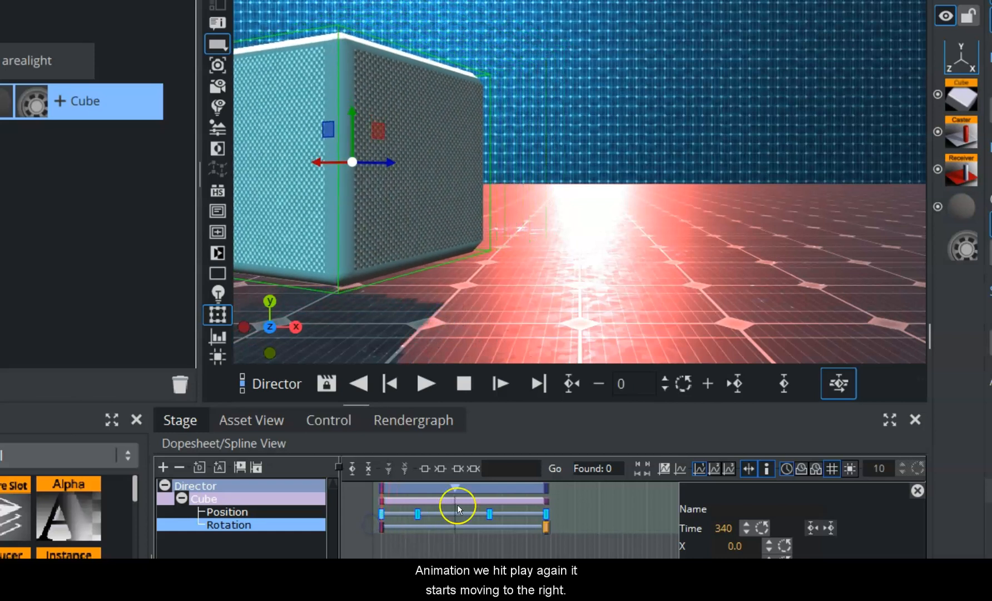
{"action": "left_click", "coordinate": [427, 383]}
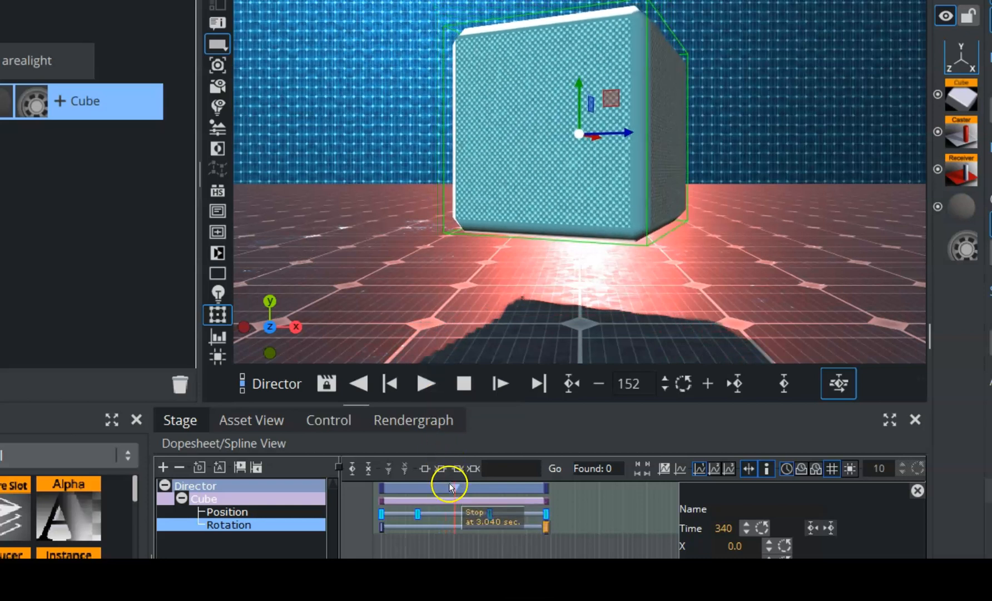
Continue the Cube animation past its stop point through to the end
{"action": "left_click", "coordinate": [493, 380]}
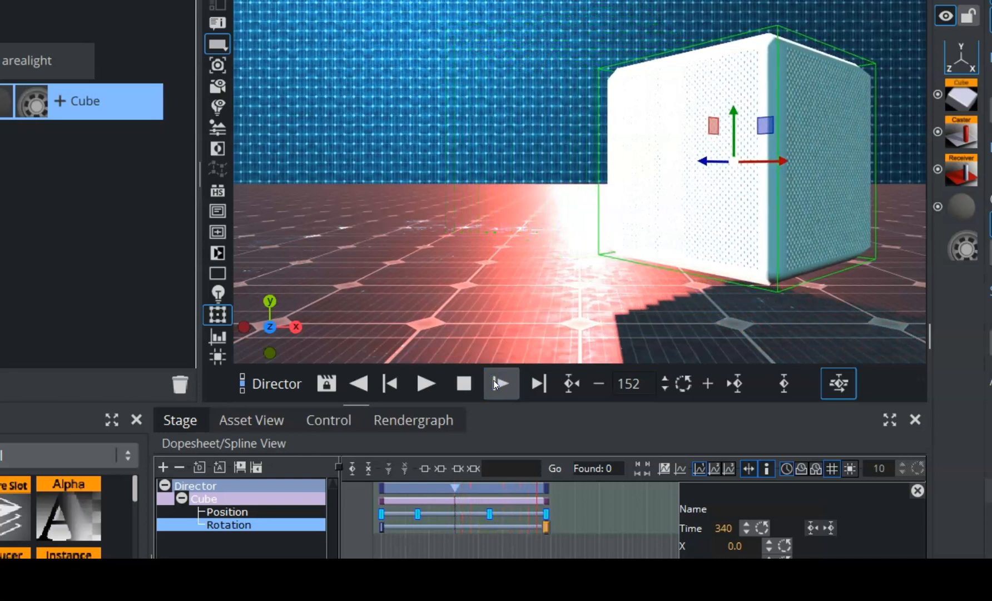
{"action": "left_click", "coordinate": [502, 379]}
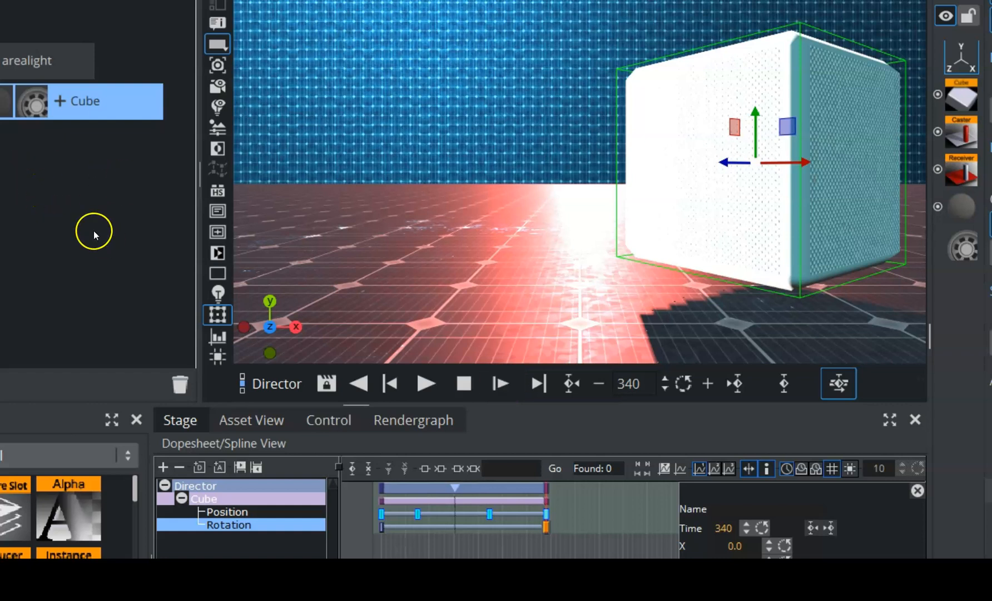
Add the Cube geometry's size_X property as an animation channel and select that channel
{"action": "left_click", "coordinate": [207, 497]}
{"action": "right_click", "coordinate": [207, 498]}
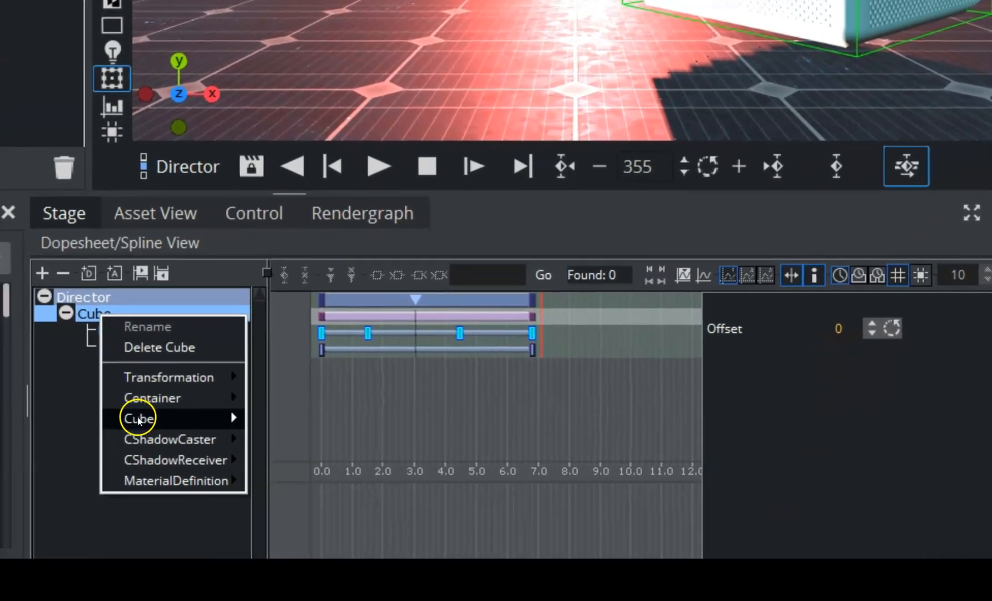
{"action": "mouse_move", "coordinate": [276, 576]}
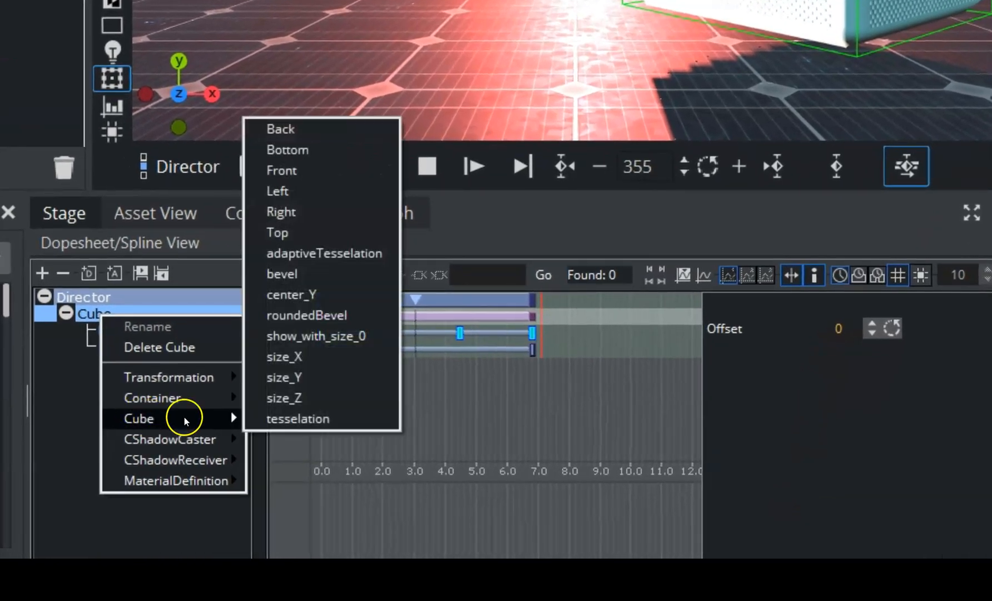
{"action": "left_click", "coordinate": [292, 358]}
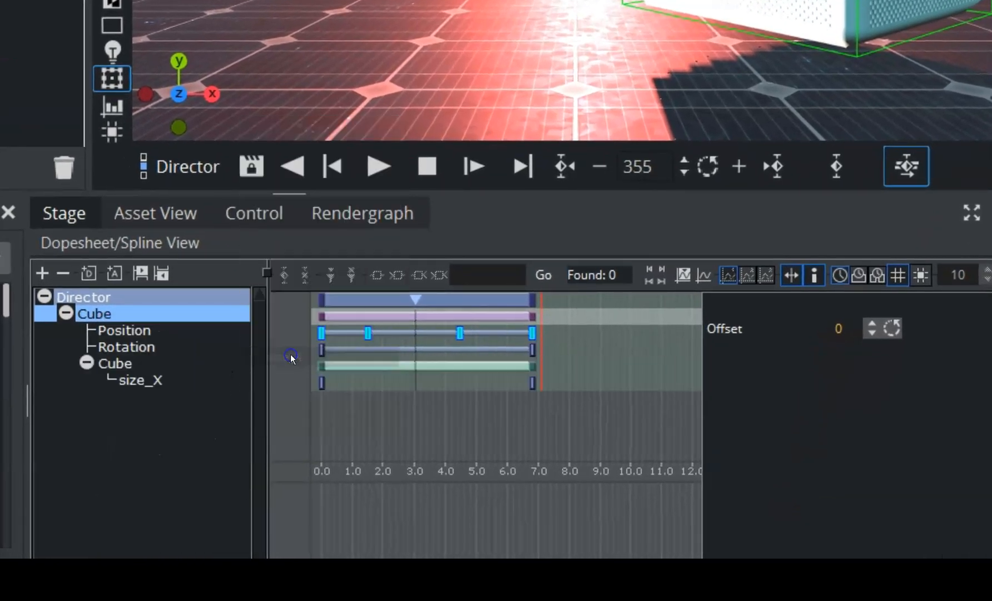
{"action": "left_click", "coordinate": [150, 380]}
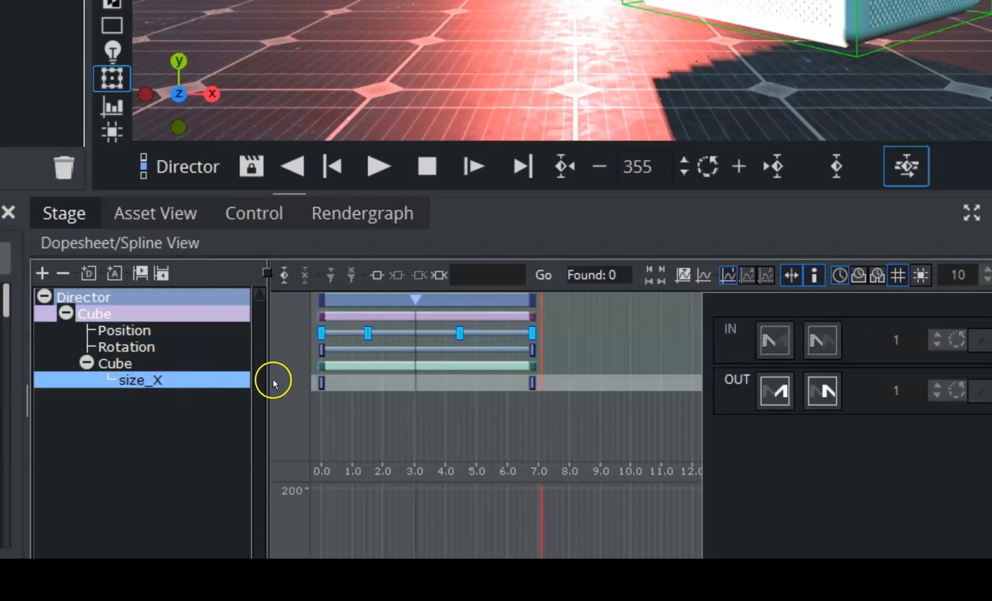
Set the value of the size_X keyframe at frame 340 to 77.5 and scrub the timeline to check it
{"action": "left_click", "coordinate": [321, 382]}
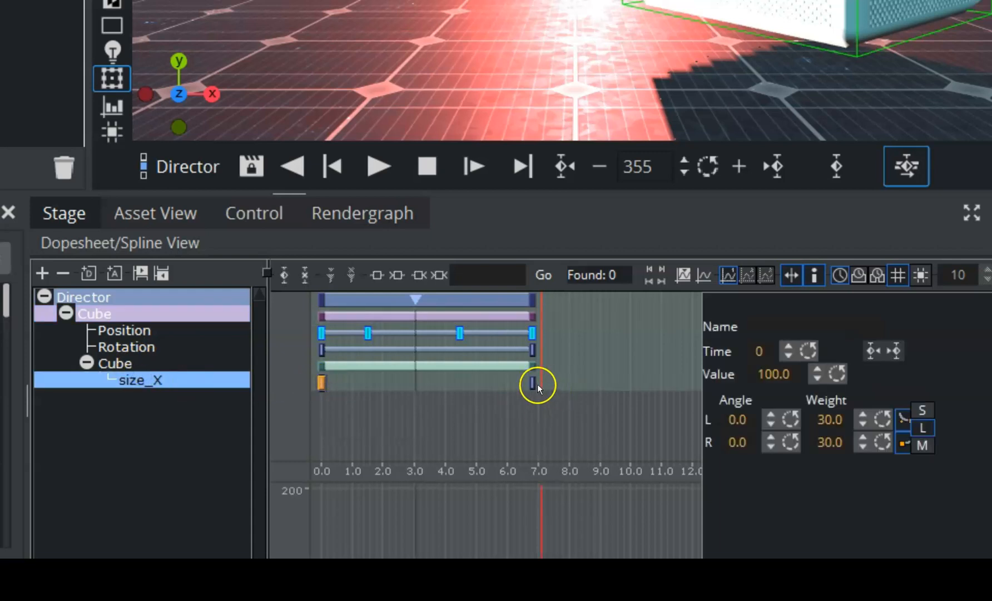
{"action": "left_click", "coordinate": [533, 383]}
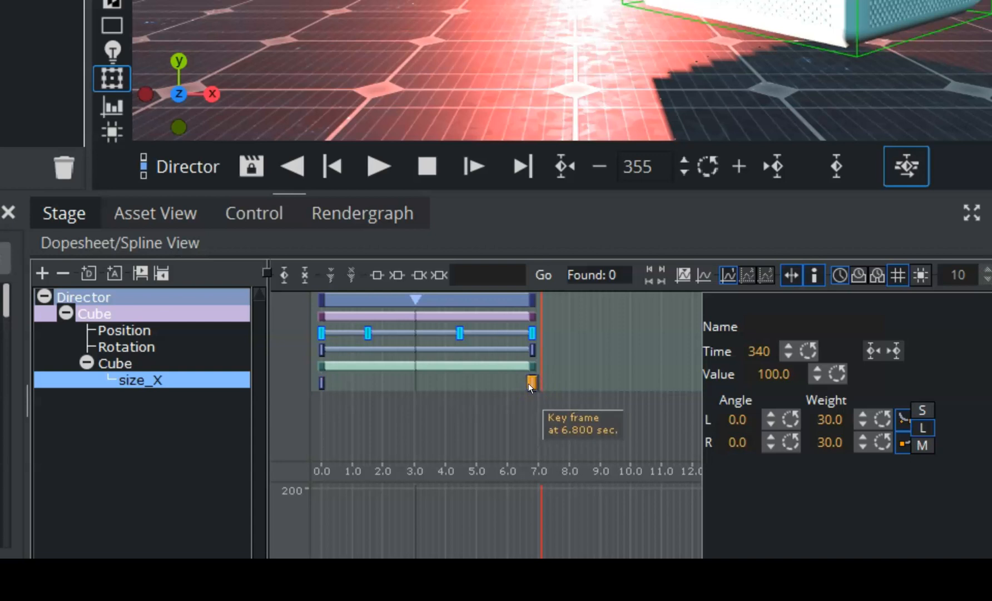
{"action": "left_click", "coordinate": [756, 351]}
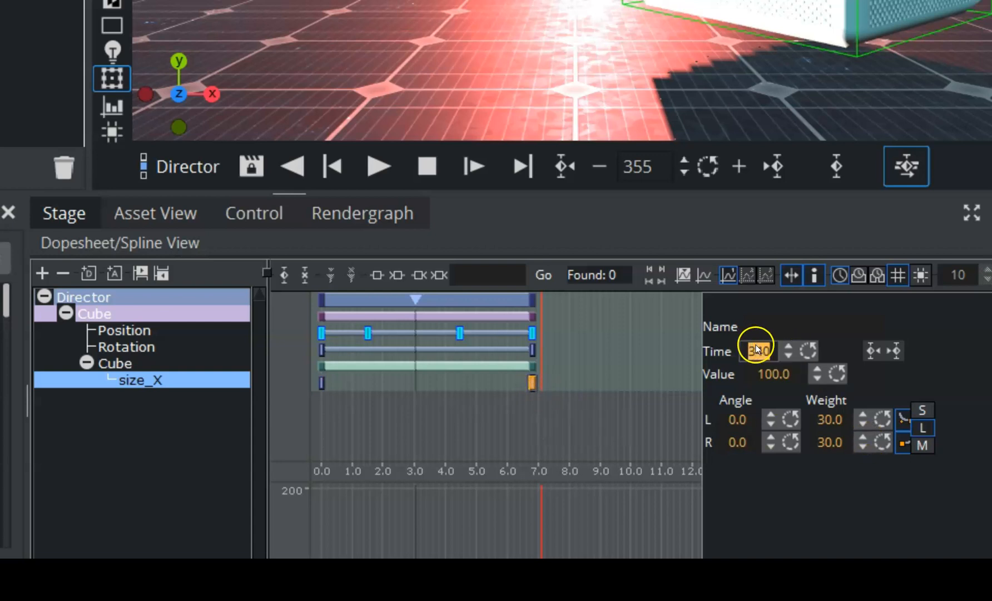
{"action": "left_click_drag", "start_coordinate": [779, 377], "coordinate": [575, 355]}
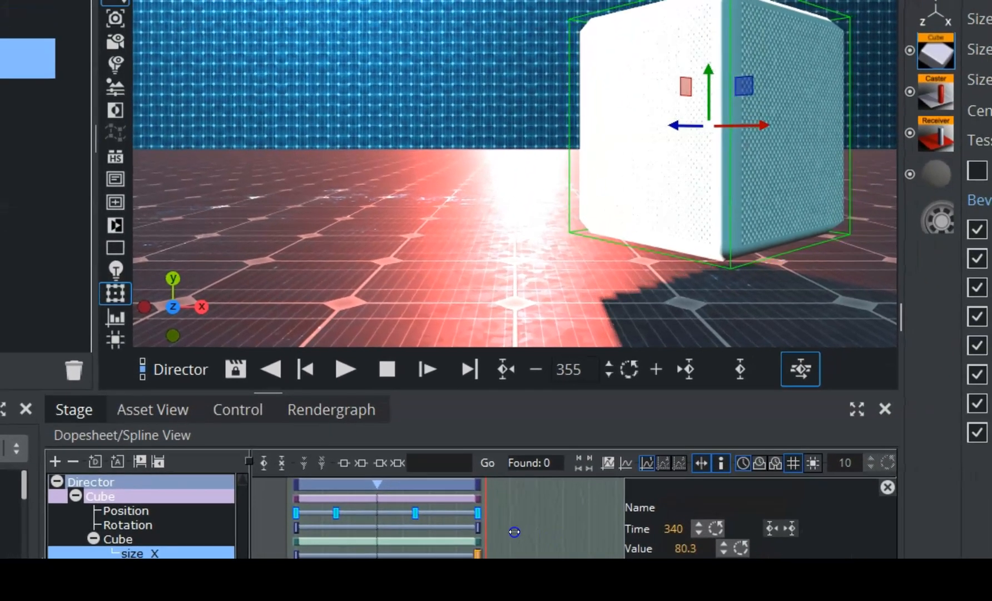
{"action": "left_click_drag", "start_coordinate": [514, 531], "coordinate": [206, 544]}
{"action": "left_click_drag", "start_coordinate": [282, 538], "coordinate": [475, 524]}
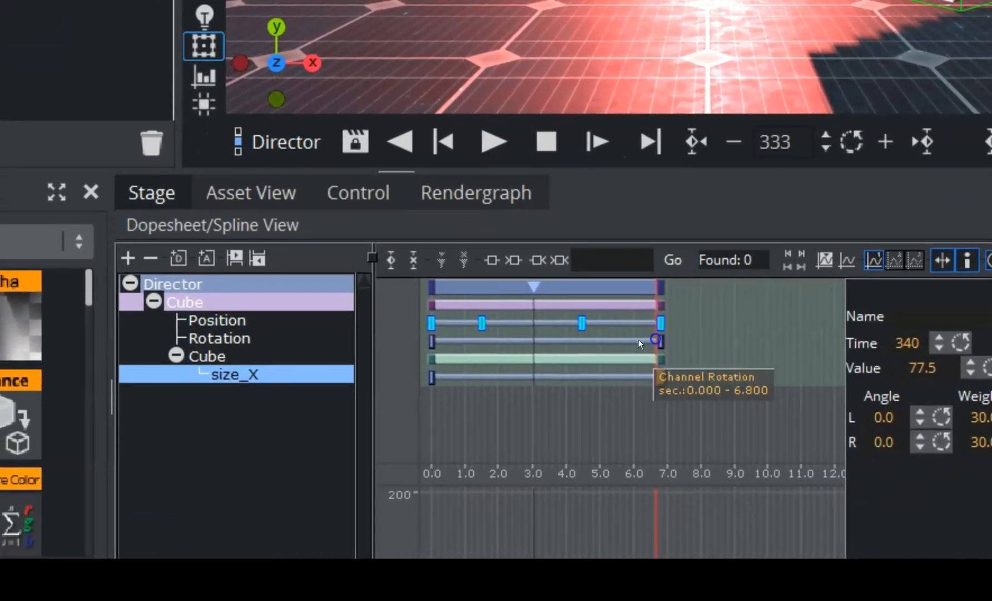
{"action": "left_click", "coordinate": [661, 377]}
{"action": "left_click", "coordinate": [246, 375]}
{"action": "left_click_drag", "start_coordinate": [246, 376], "coordinate": [151, 134]}
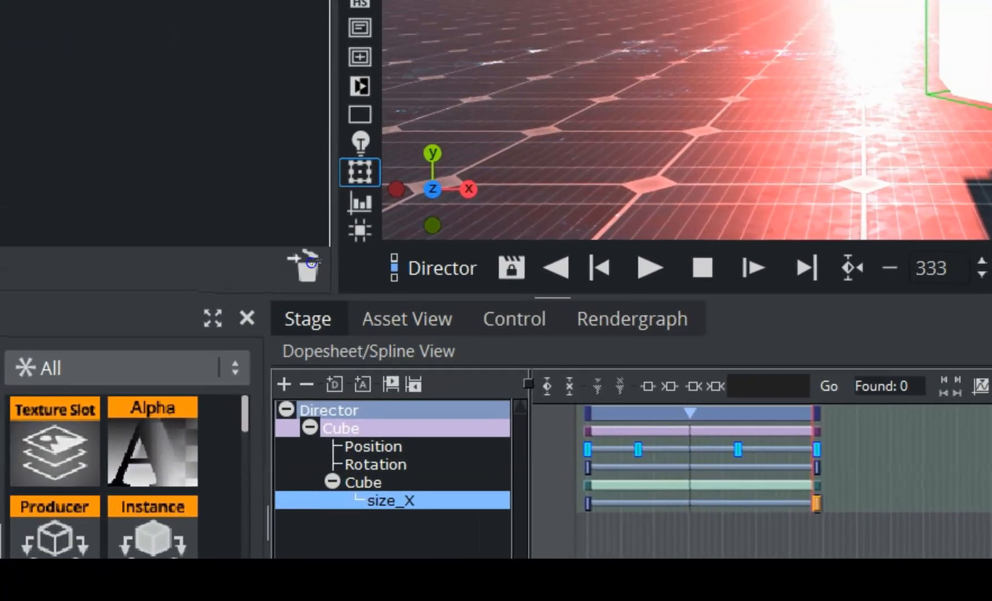
{"action": "left_click_drag", "start_coordinate": [311, 262], "coordinate": [316, 497]}
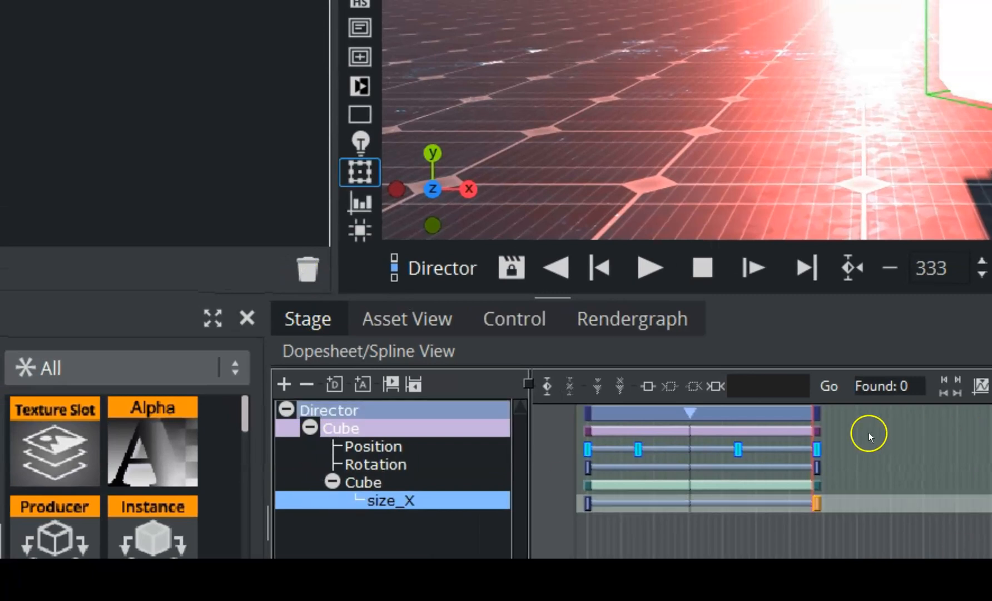
Scrub the timeline back to frame 0 and play the Cube's animation with the size_X change
{"action": "left_click_drag", "start_coordinate": [814, 440], "coordinate": [541, 457]}
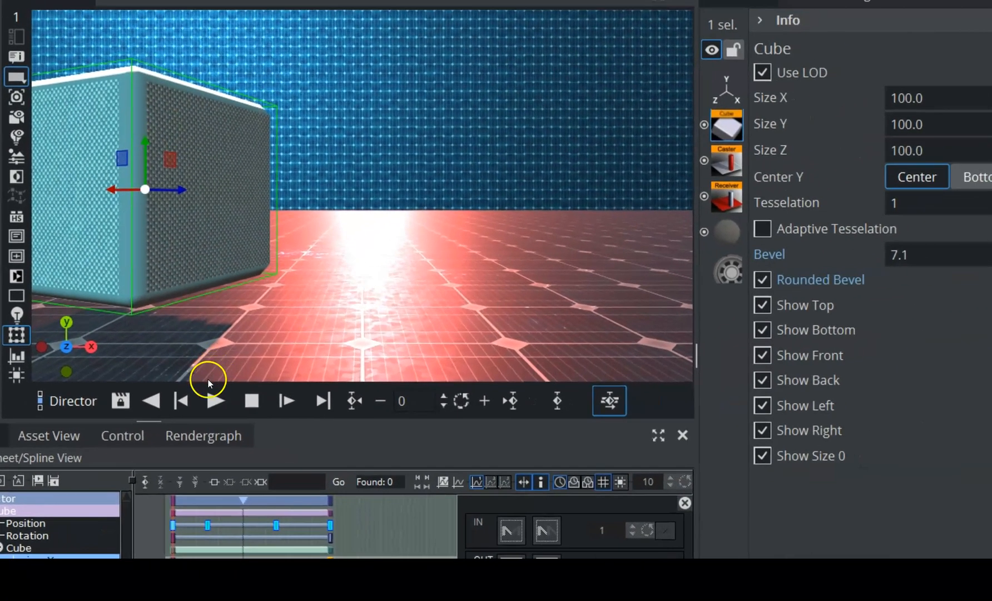
{"action": "left_click", "coordinate": [211, 394]}
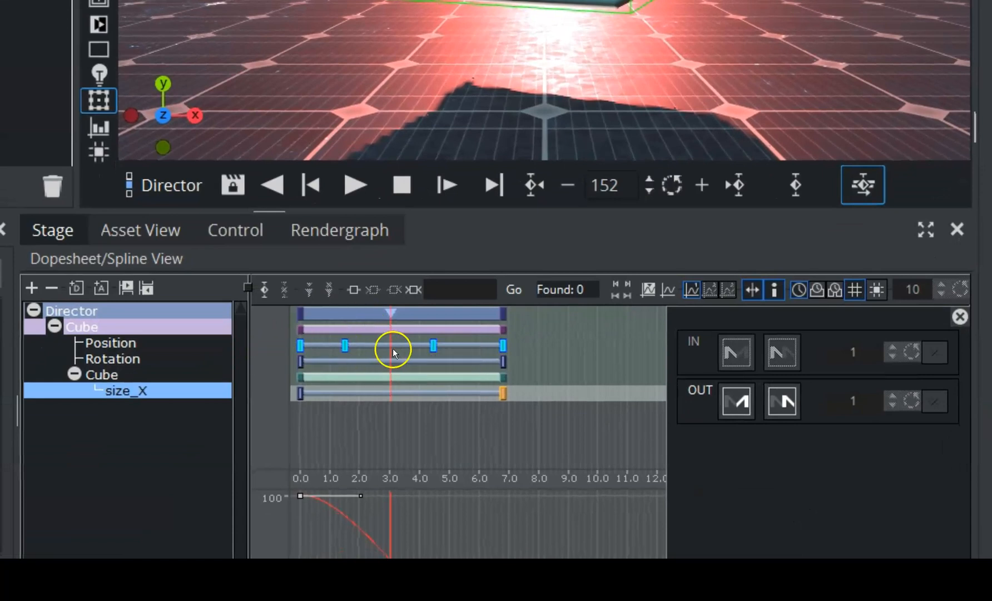
Collapse the existing director, add a second director to the stage and rename it Rotation
{"action": "left_click", "coordinate": [34, 310]}
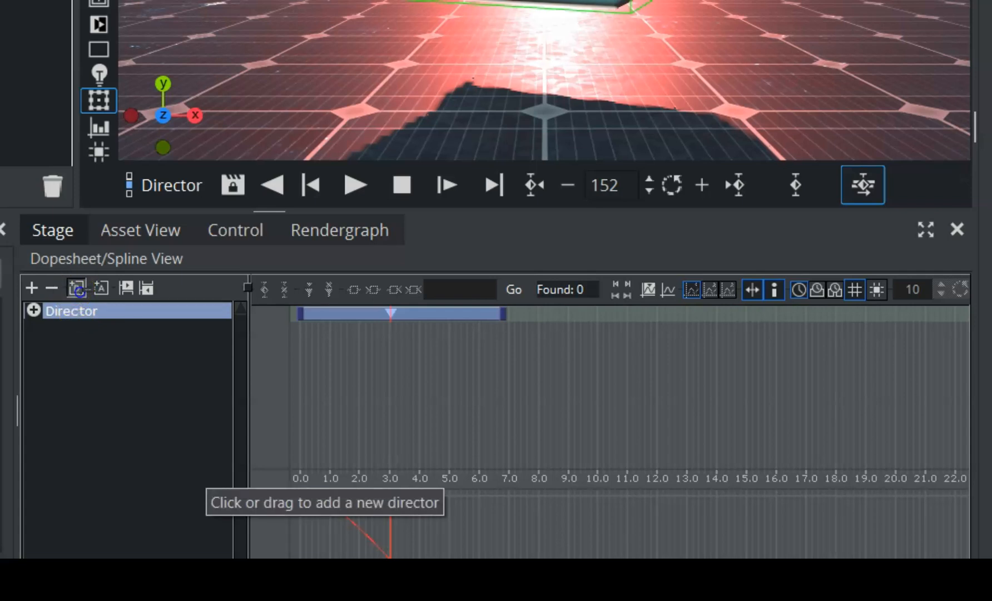
{"action": "left_click_drag", "start_coordinate": [61, 360], "coordinate": [61, 363]}
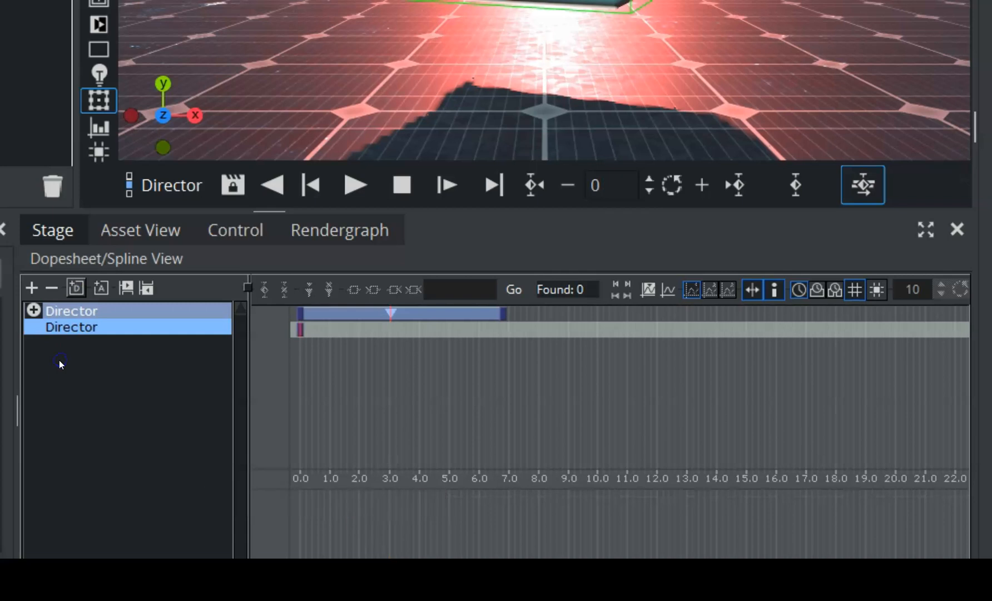
{"action": "right_click", "coordinate": [65, 332]}
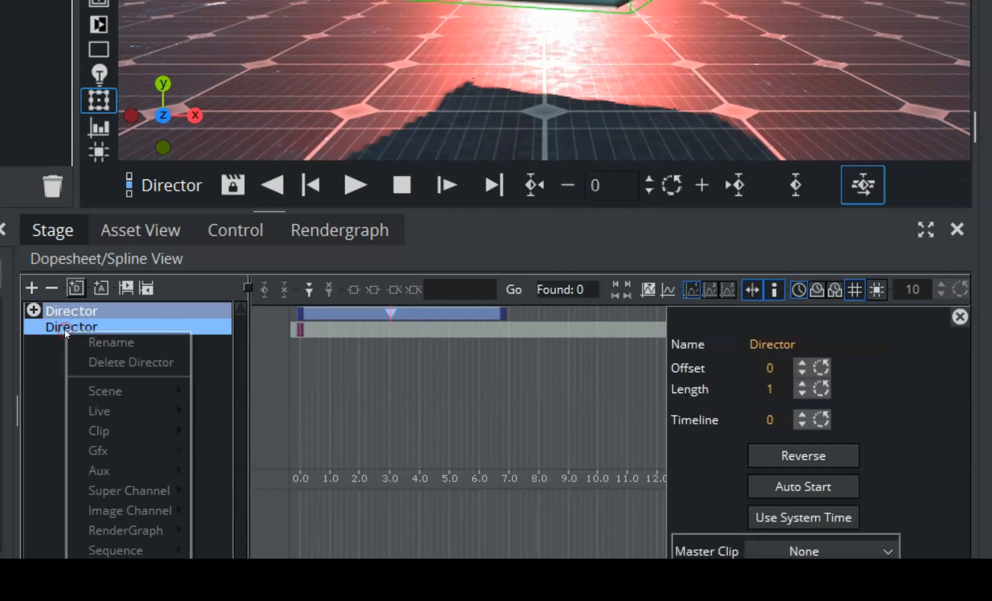
{"action": "left_click", "coordinate": [95, 342]}
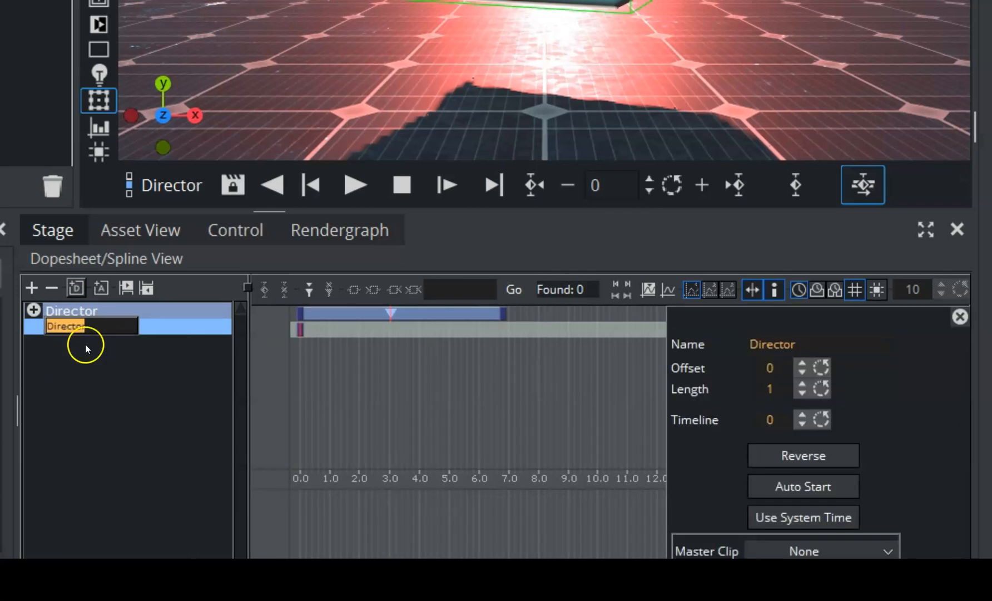
{"action": "type", "text": "Rotation"}
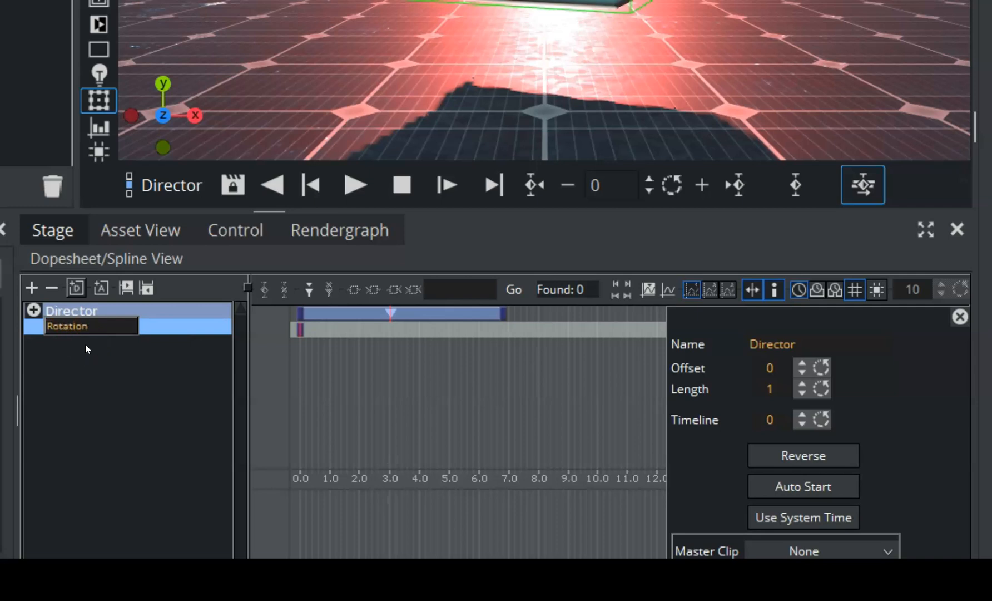
{"action": "key", "text": "Return"}
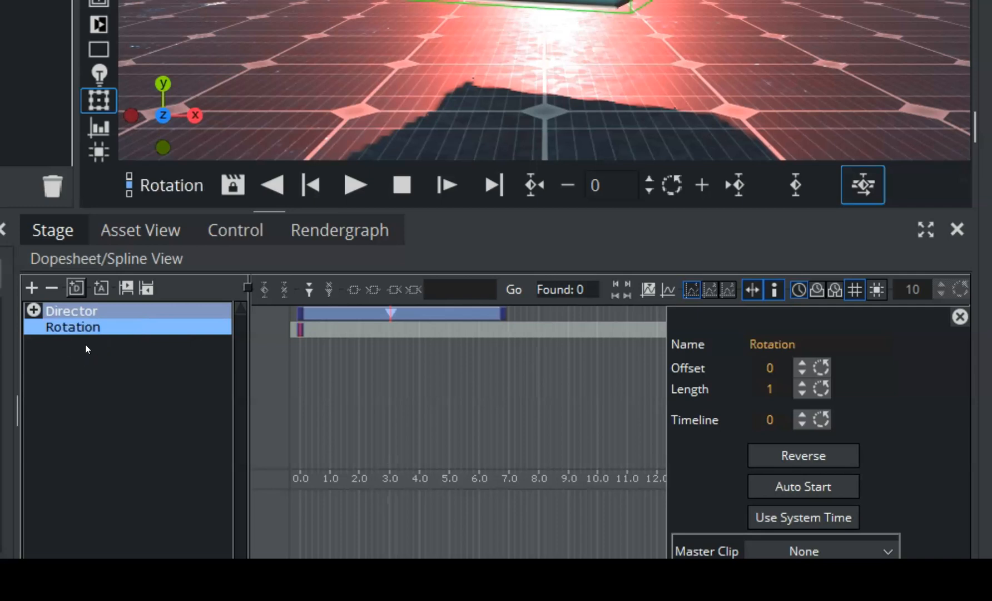
Expand the original director and move the Cube's Rotation channel into the Rotation director
{"action": "left_click", "coordinate": [32, 309]}
{"action": "left_click_drag", "start_coordinate": [136, 359], "coordinate": [138, 407]}
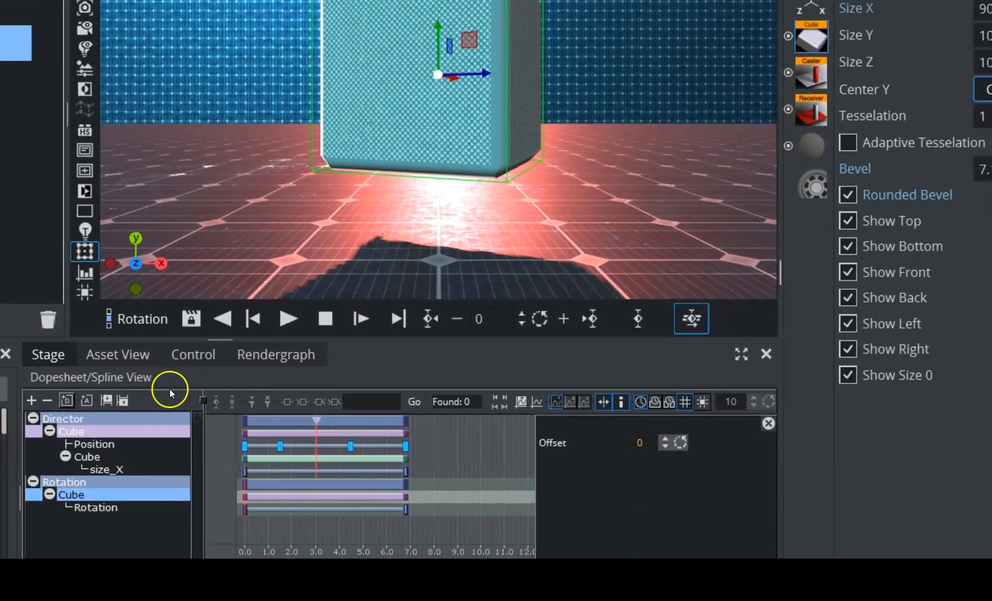
Play the Rotation director on its own, stop it and return its timeline to frame 0
{"action": "left_click", "coordinate": [73, 390]}
{"action": "left_click", "coordinate": [355, 184]}
{"action": "left_click", "coordinate": [401, 184]}
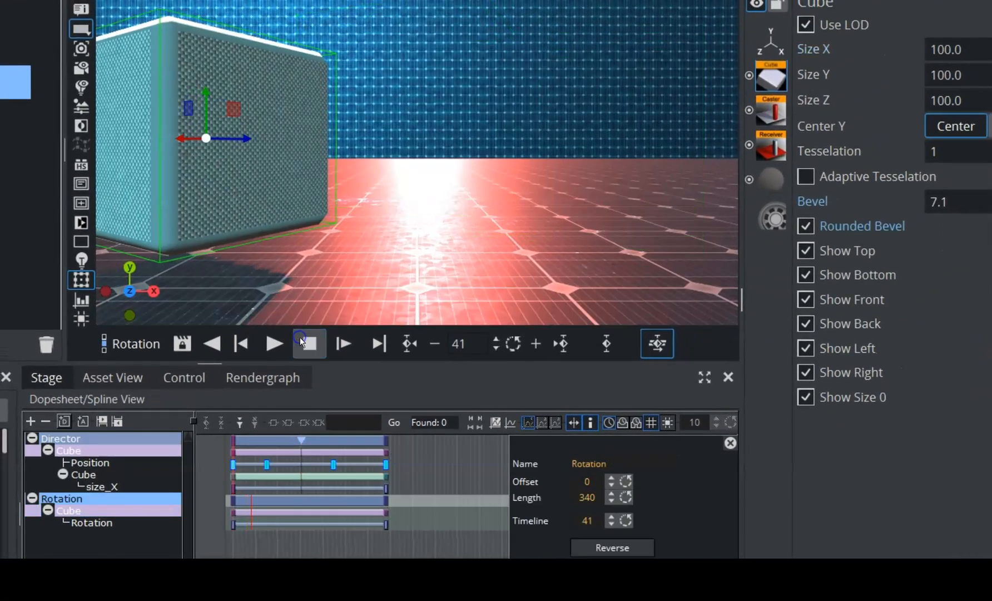
{"action": "left_click_drag", "start_coordinate": [466, 341], "coordinate": [326, 338]}
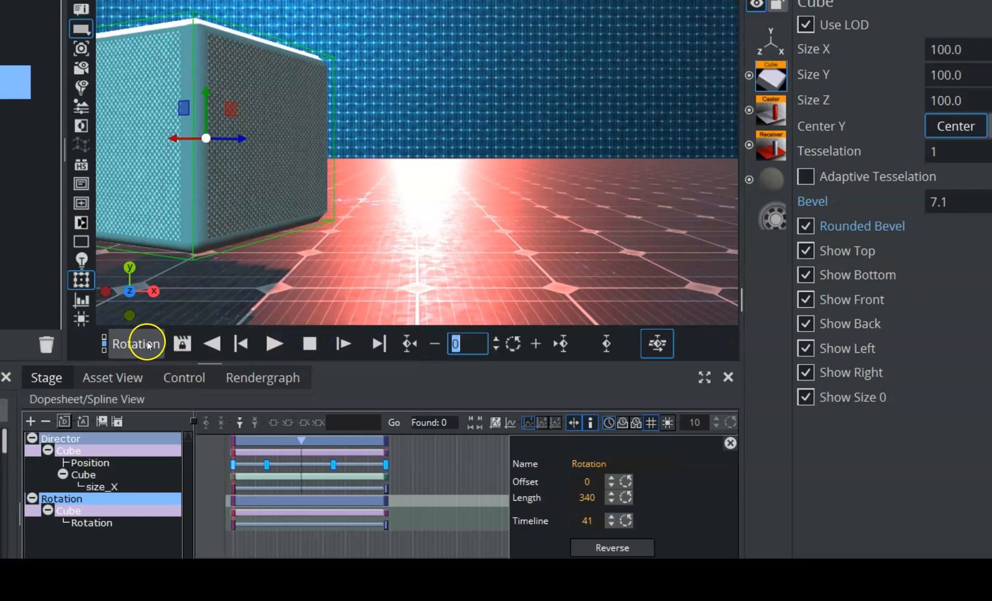
Open the director list, select both Director and Rotation, and play them together
{"action": "left_click", "coordinate": [119, 343]}
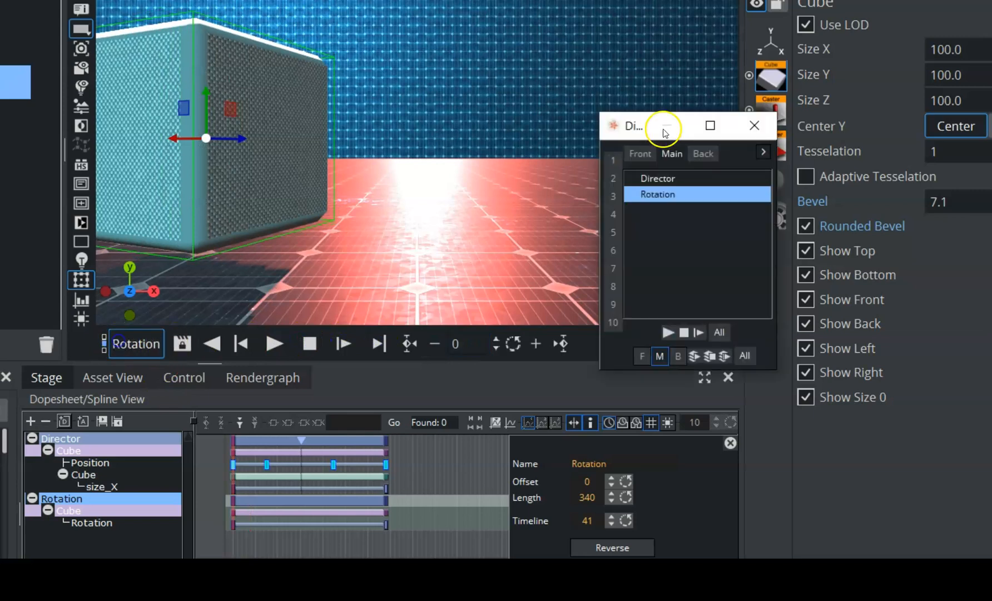
{"action": "left_click_drag", "start_coordinate": [627, 126], "coordinate": [56, 142]}
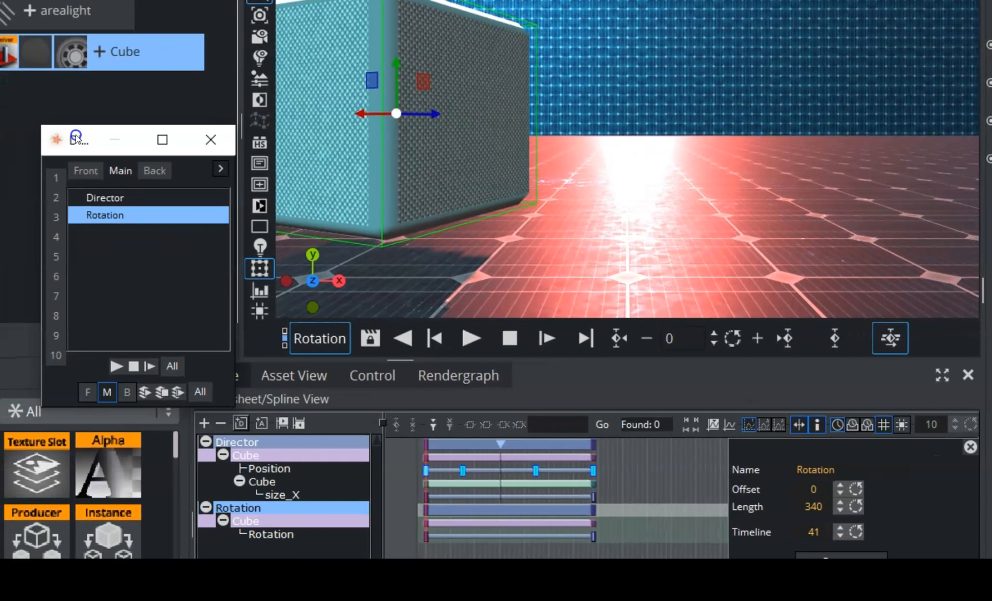
{"action": "left_click", "coordinate": [106, 197], "text": "ctrl"}
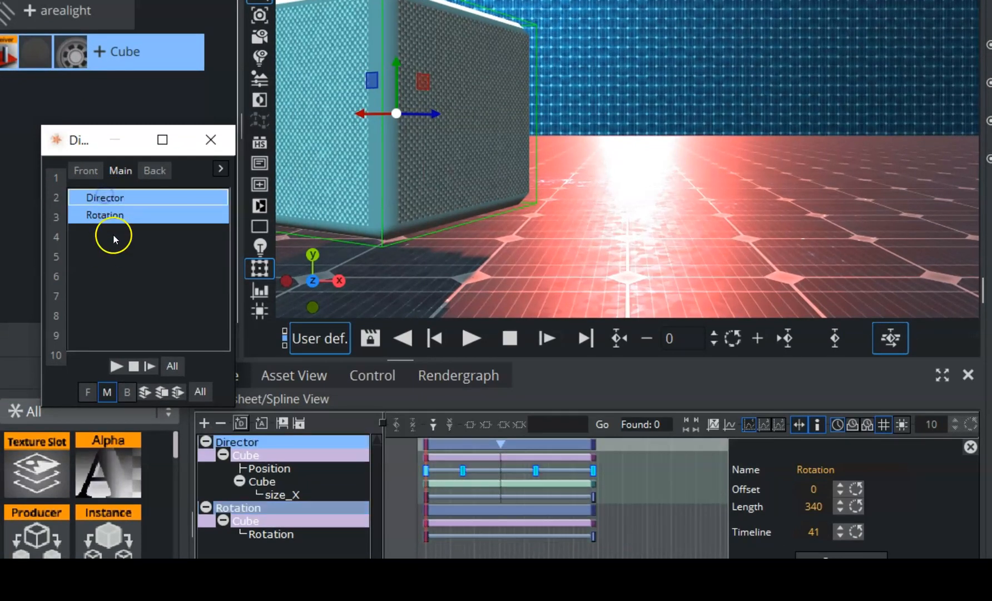
{"action": "left_click", "coordinate": [116, 366]}
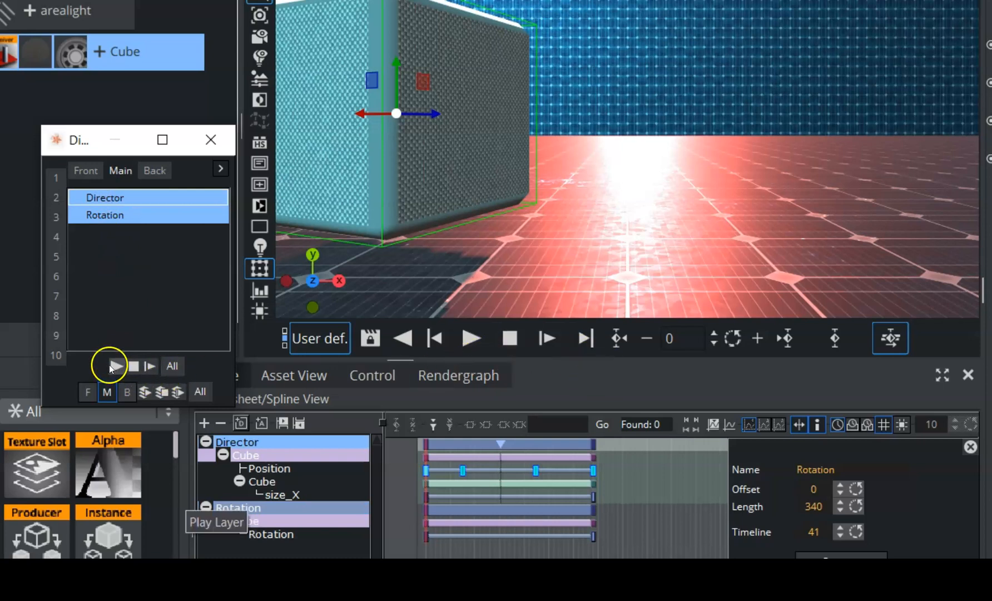
{"action": "left_click", "coordinate": [471, 339]}
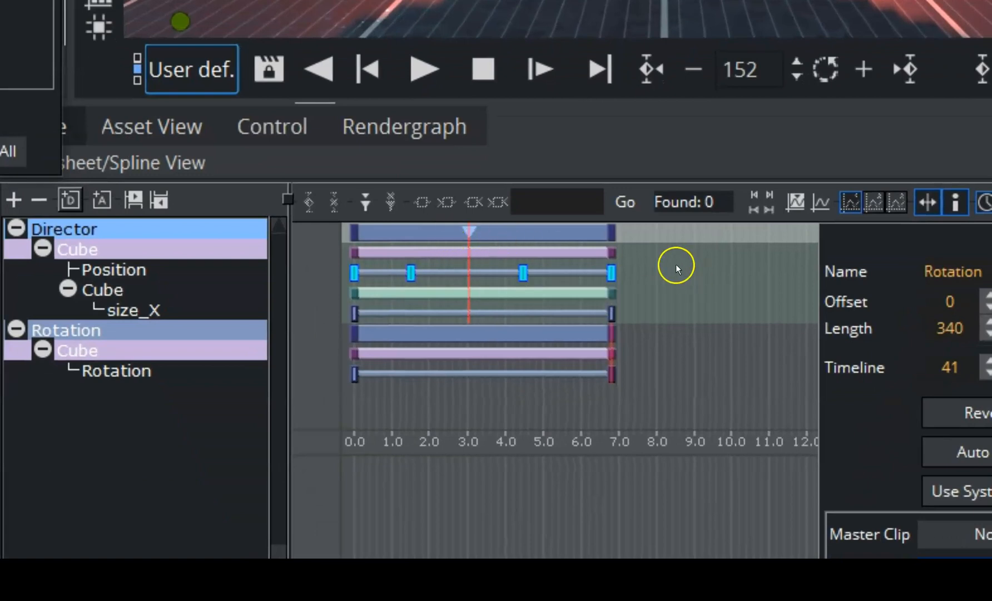
Select the Rotation director and scrub its timeline to frame 150 independently of the other director
{"action": "left_click", "coordinate": [139, 270]}
{"action": "left_click", "coordinate": [155, 330]}
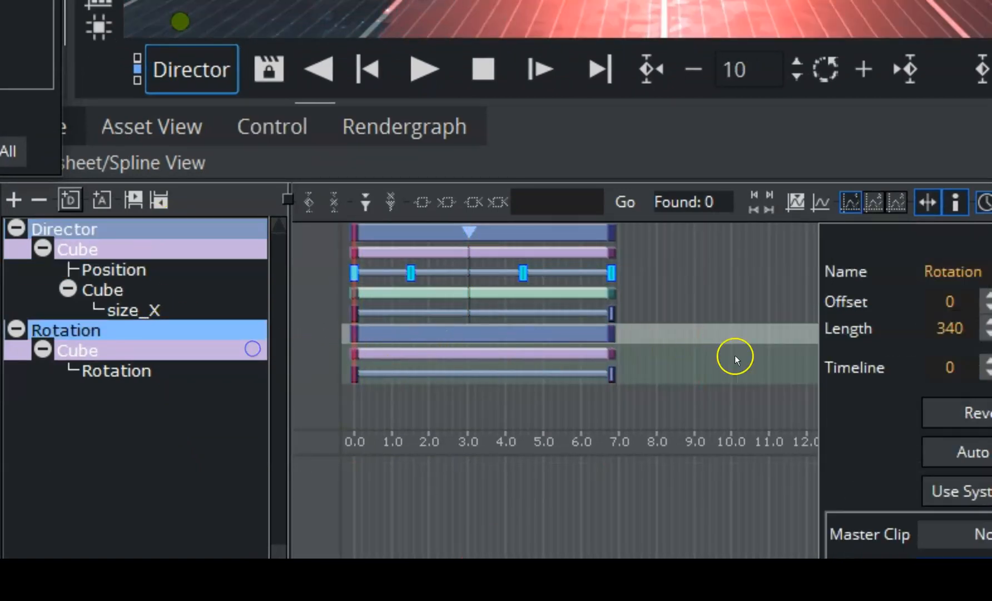
{"action": "left_click", "coordinate": [437, 379]}
{"action": "left_click", "coordinate": [483, 332]}
{"action": "left_click", "coordinate": [466, 373]}
{"action": "left_click", "coordinate": [449, 372]}
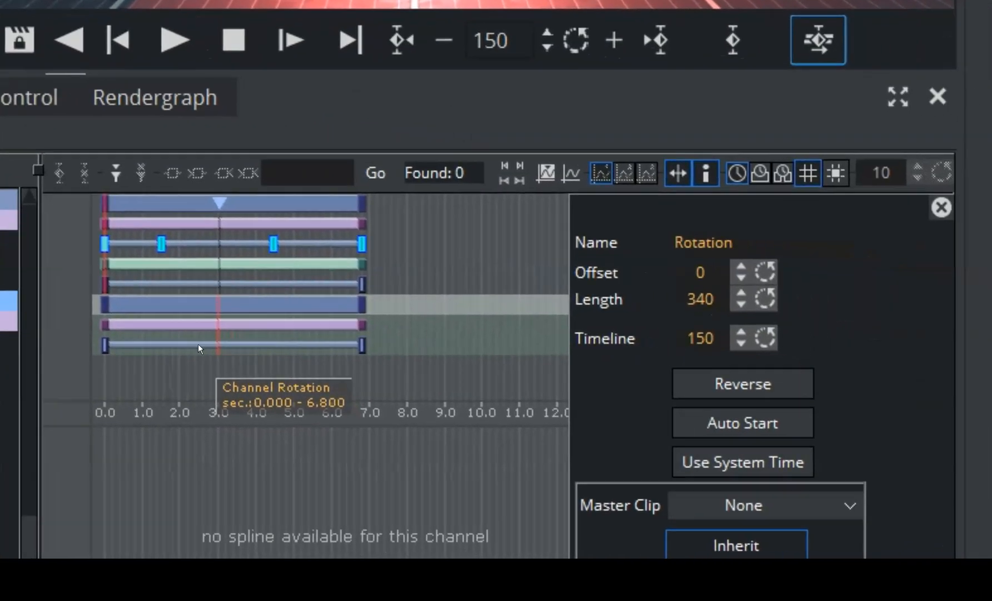
Enable both OUT repeat options on the Rotation channel with a count of 29 and rewind the timeline to frame 0
{"action": "left_click", "coordinate": [199, 345]}
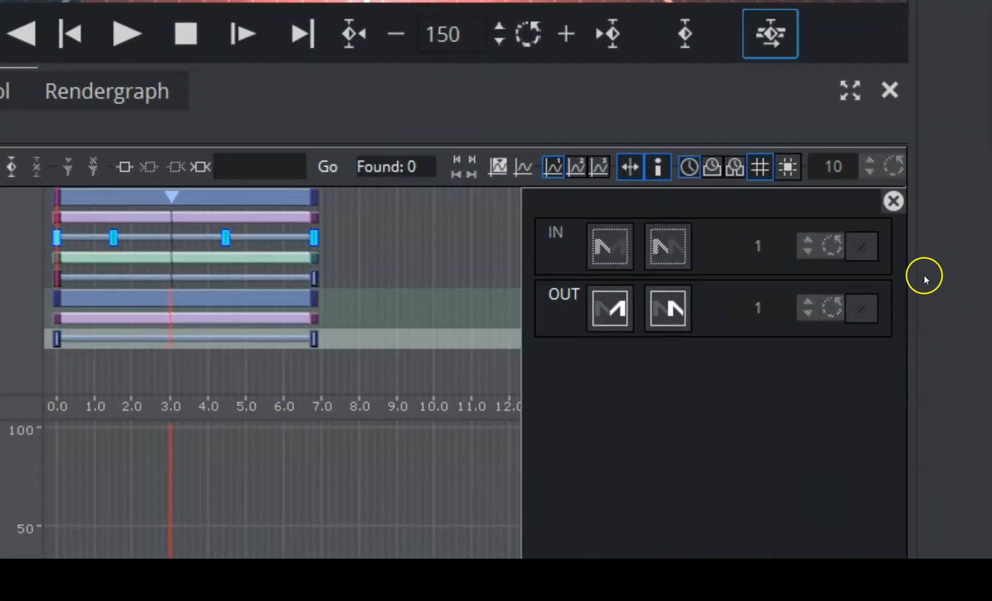
{"action": "left_click", "coordinate": [610, 308]}
{"action": "left_click", "coordinate": [667, 308]}
{"action": "left_click", "coordinate": [805, 302]}
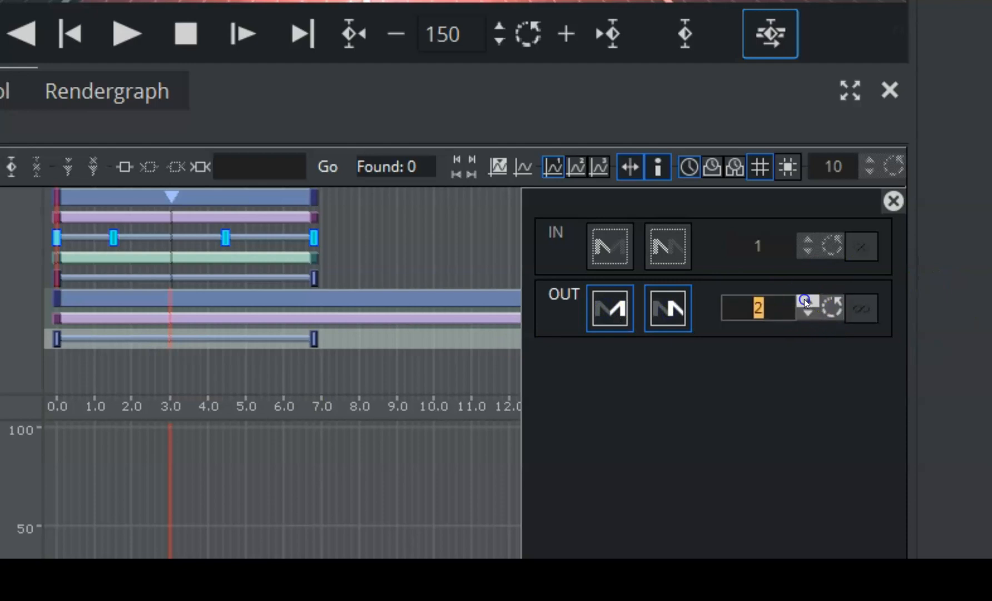
{"action": "left_click", "coordinate": [754, 310]}
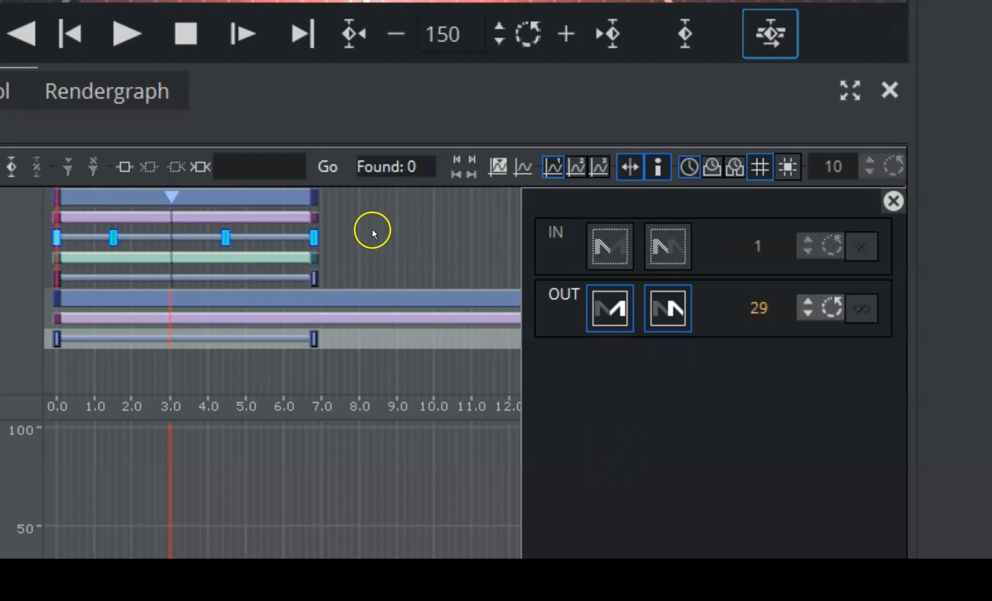
{"action": "left_click_drag", "start_coordinate": [237, 388], "coordinate": [44, 374]}
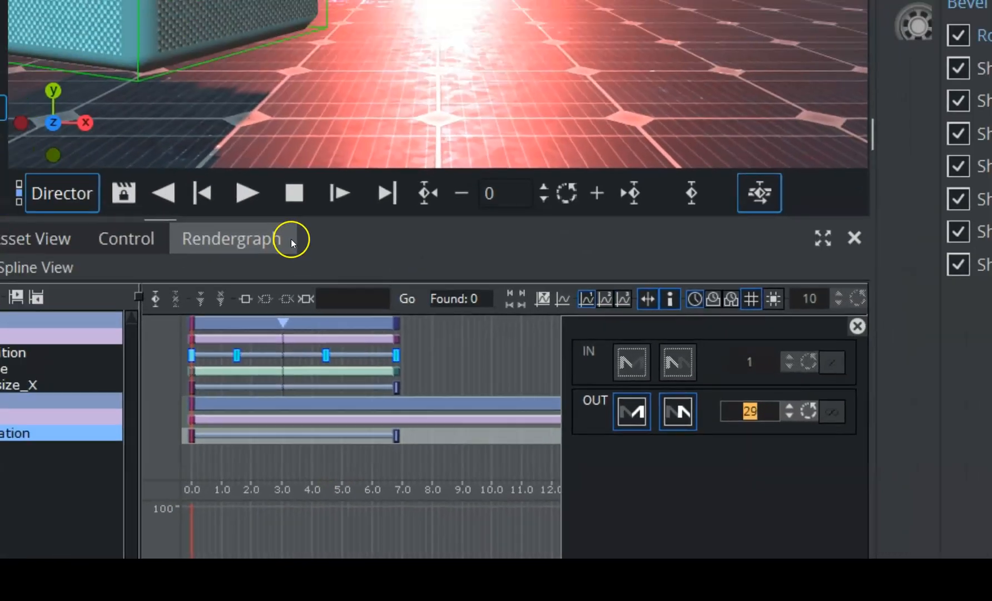
Select both the Director and Rotation directors and play them together, examining the looping rotation on the timeline
{"action": "left_click", "coordinate": [126, 32]}
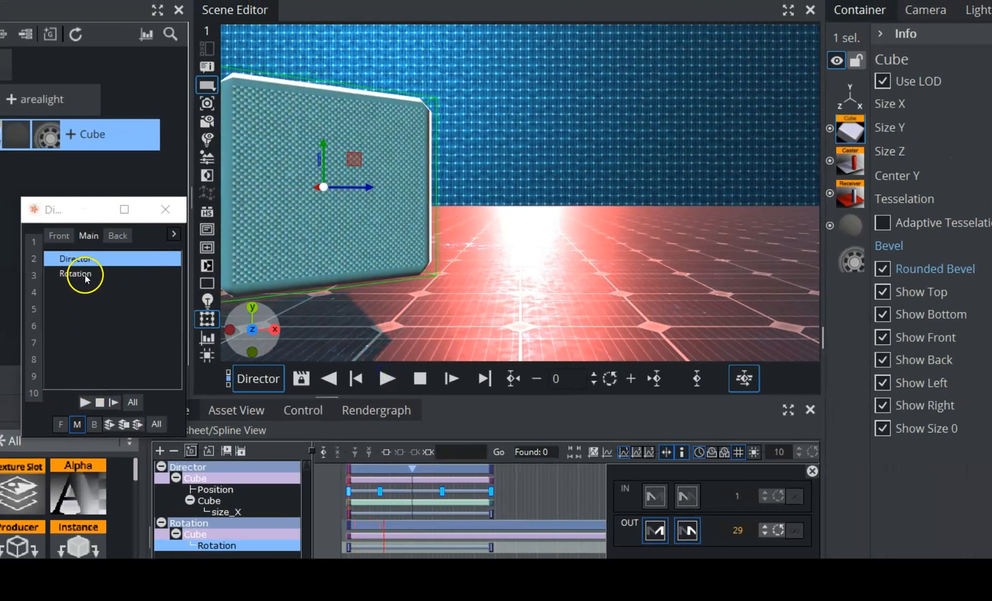
{"action": "left_click", "coordinate": [80, 271], "text": "ctrl"}
{"action": "left_click", "coordinate": [85, 402]}
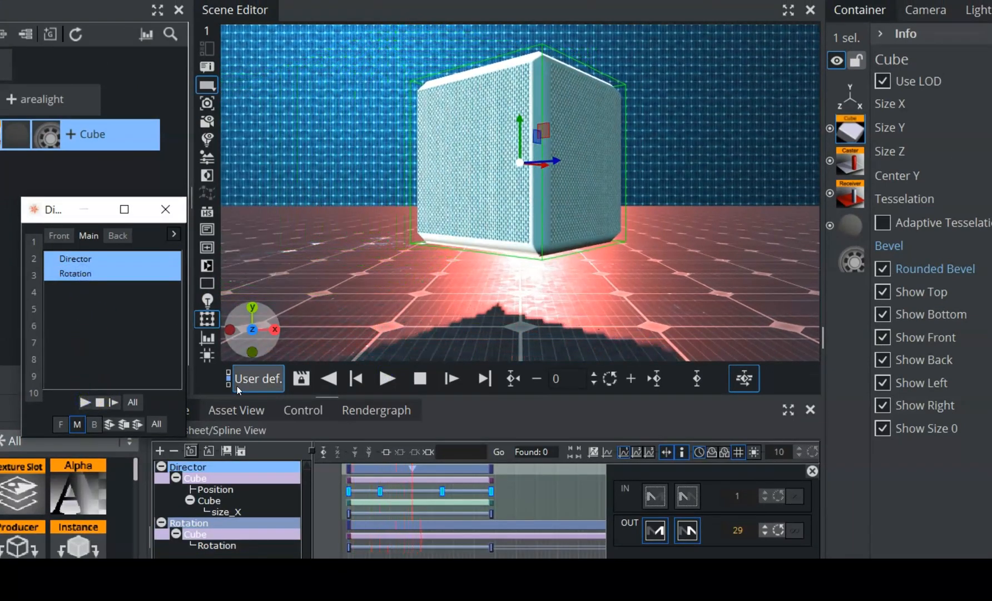
{"action": "left_click", "coordinate": [471, 545]}
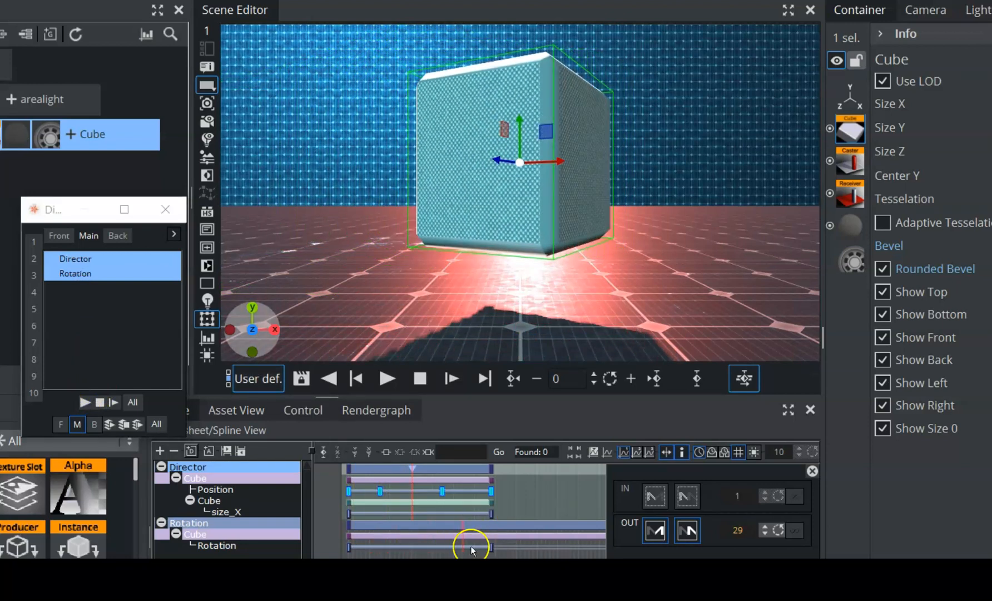
{"action": "left_click_drag", "start_coordinate": [488, 535], "coordinate": [588, 536]}
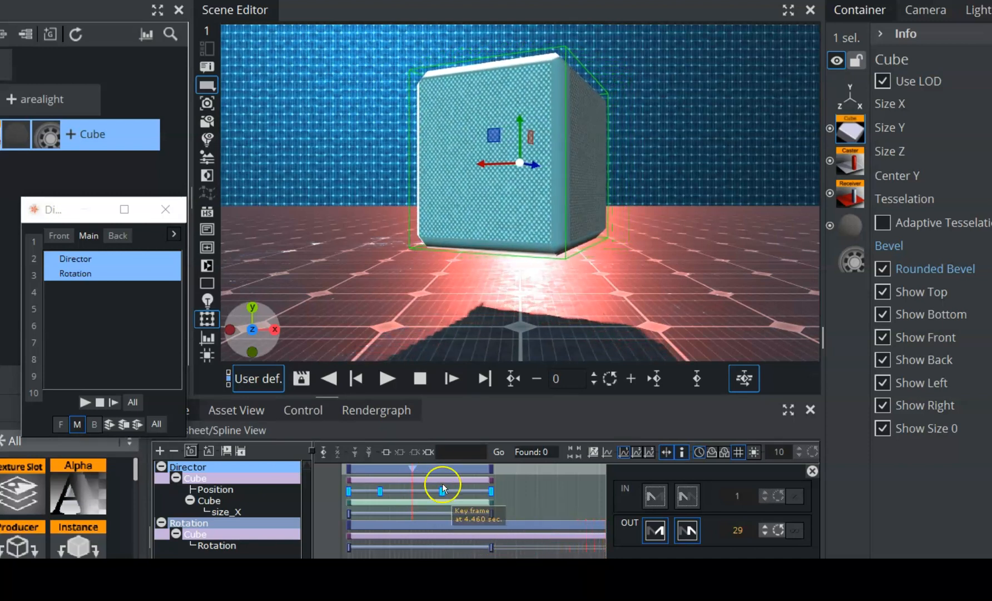
Continue the paused playback of both directors, stop it and return their timelines to frame 0
{"action": "left_click", "coordinate": [449, 379]}
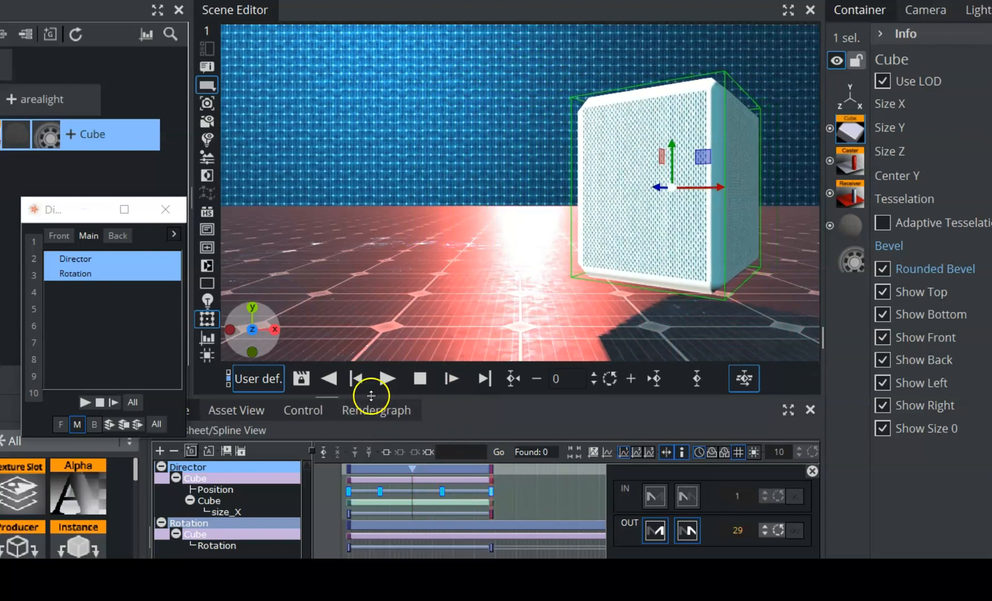
{"action": "left_click", "coordinate": [420, 378]}
{"action": "left_click_drag", "start_coordinate": [564, 375], "coordinate": [142, 348]}
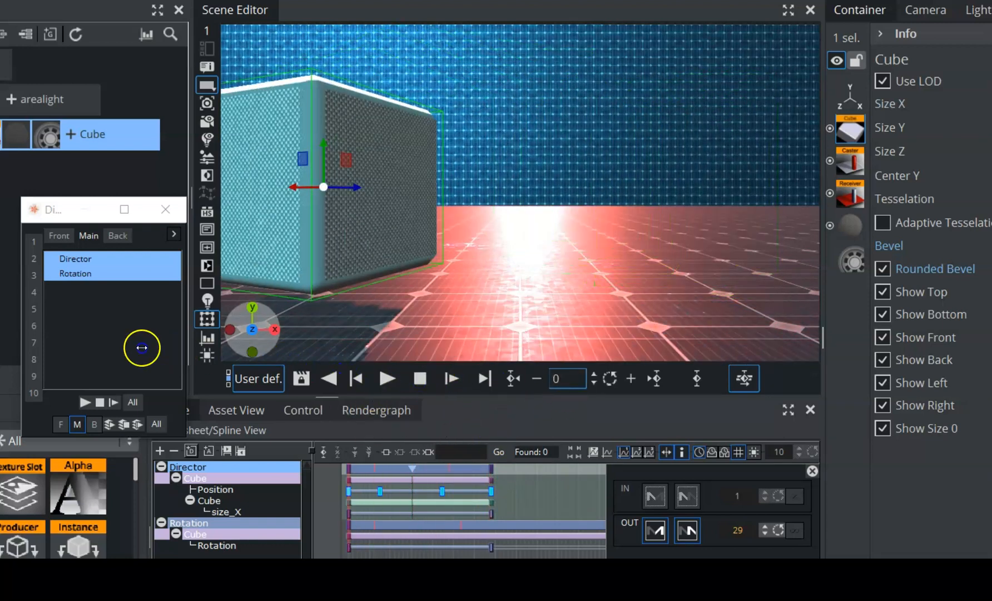
Switch the director selection between Rotation alone and both directors, finishing with all directors selected
{"action": "left_click", "coordinate": [90, 274]}
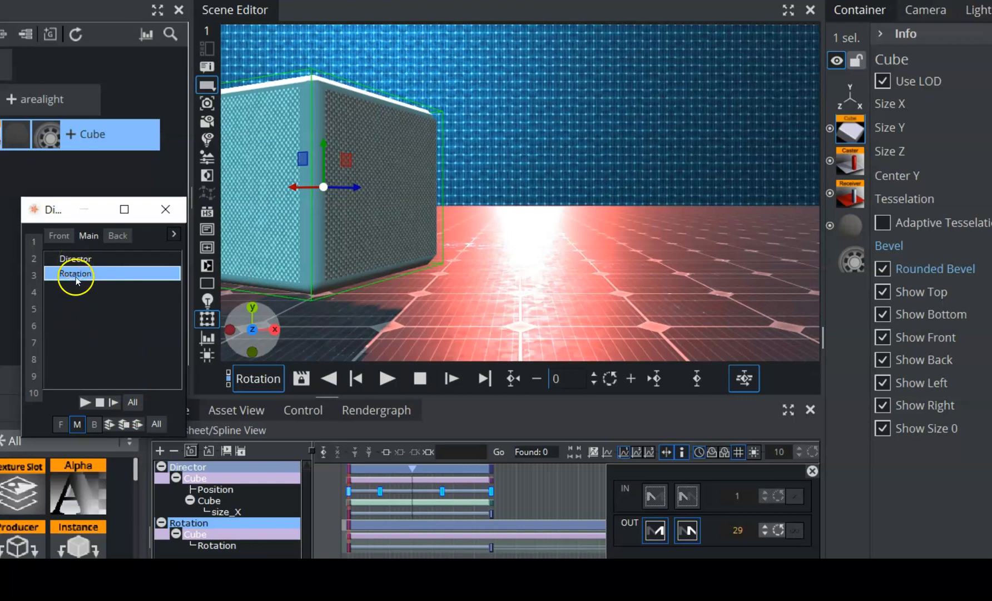
{"action": "left_click", "coordinate": [75, 259], "text": "ctrl"}
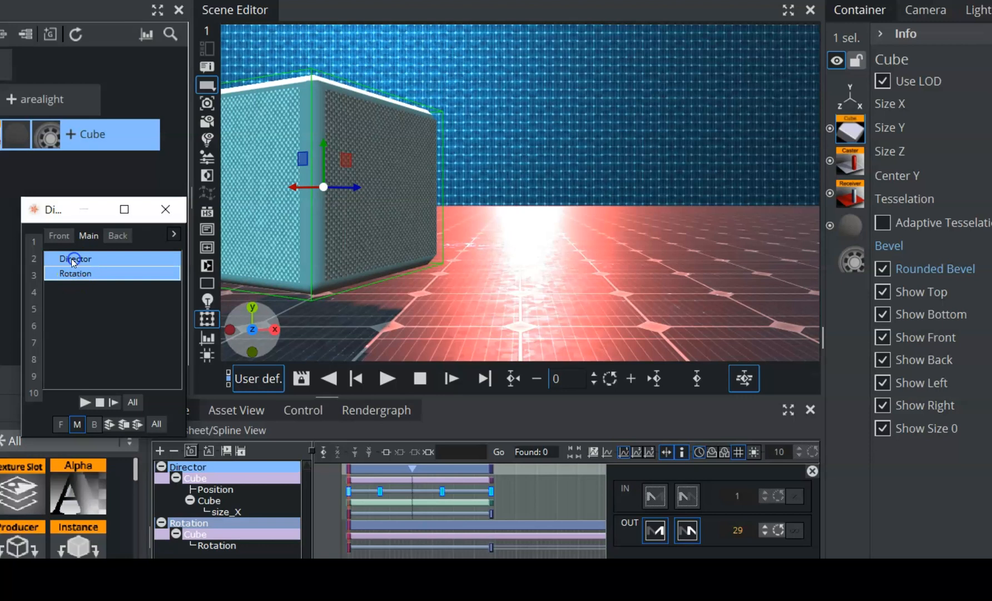
{"action": "left_click", "coordinate": [83, 273]}
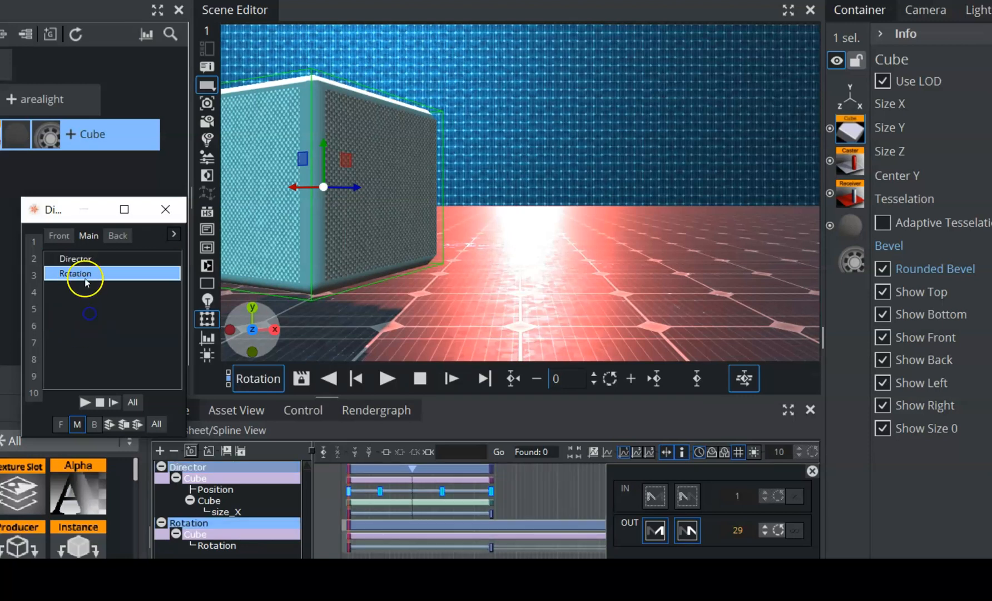
{"action": "left_click", "coordinate": [132, 401]}
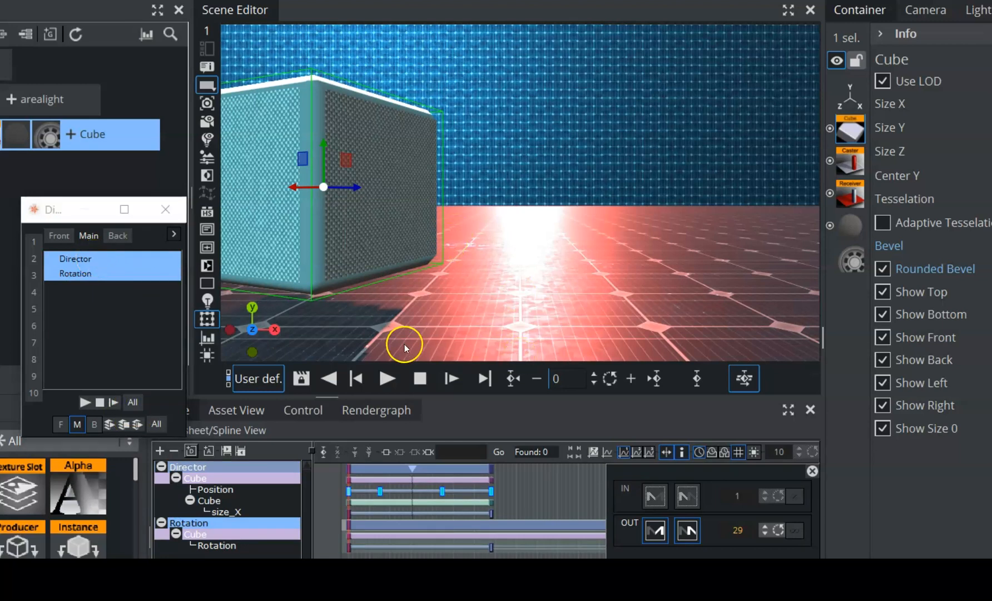
Play all selected directors from the scene's playback controls, stop them and set the timeline to frame 0
{"action": "left_click", "coordinate": [388, 378]}
{"action": "left_click", "coordinate": [420, 378]}
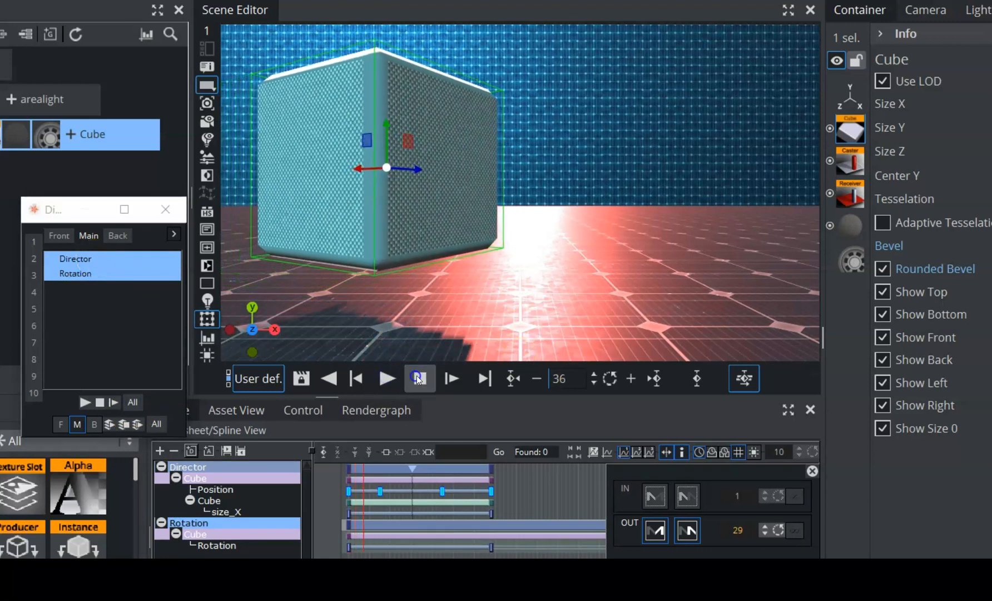
{"action": "left_click", "coordinate": [569, 378]}
{"action": "type", "text": "0"}
{"action": "key", "text": "Return"}
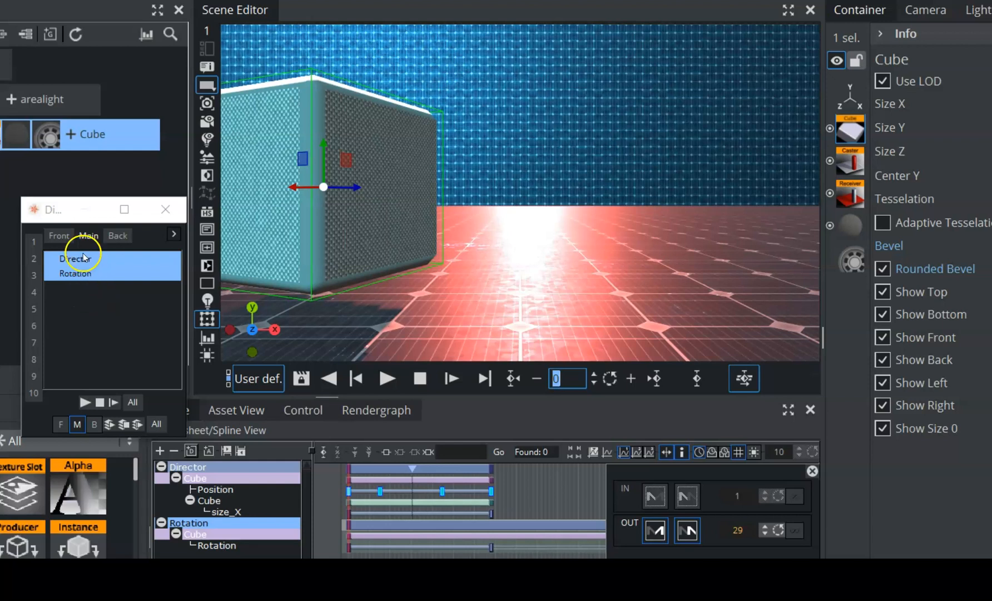
Play the Main layer from the director list, stop it and scrub both directors back to frame 0
{"action": "left_click", "coordinate": [85, 401]}
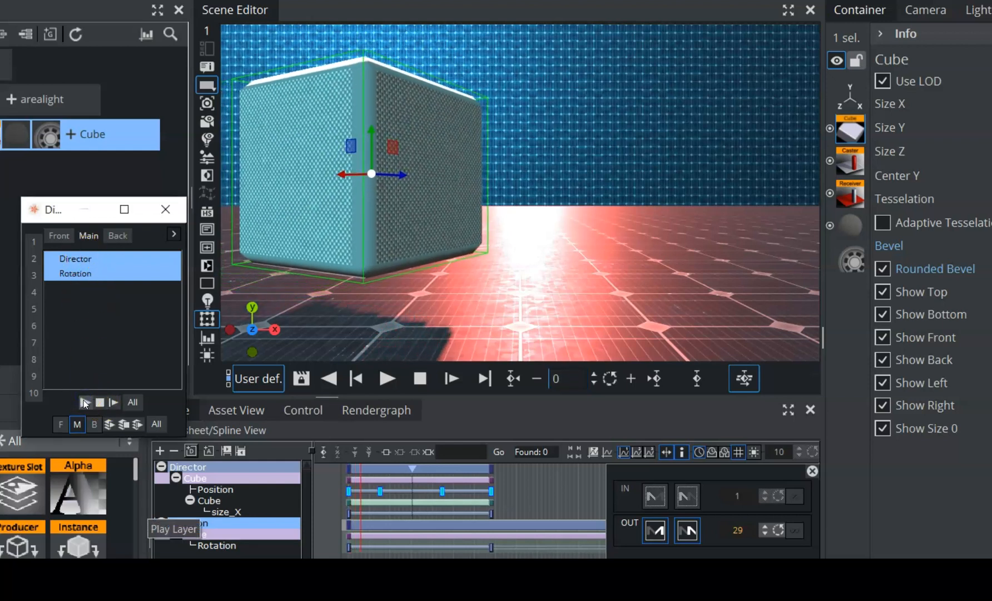
{"action": "left_click", "coordinate": [99, 402]}
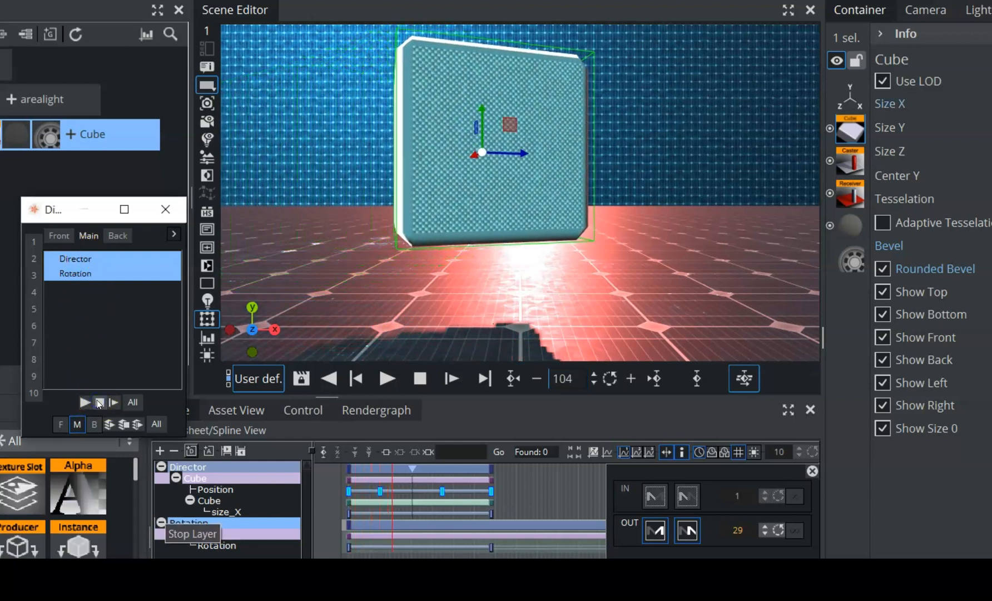
{"action": "left_click_drag", "start_coordinate": [556, 377], "coordinate": [452, 377]}
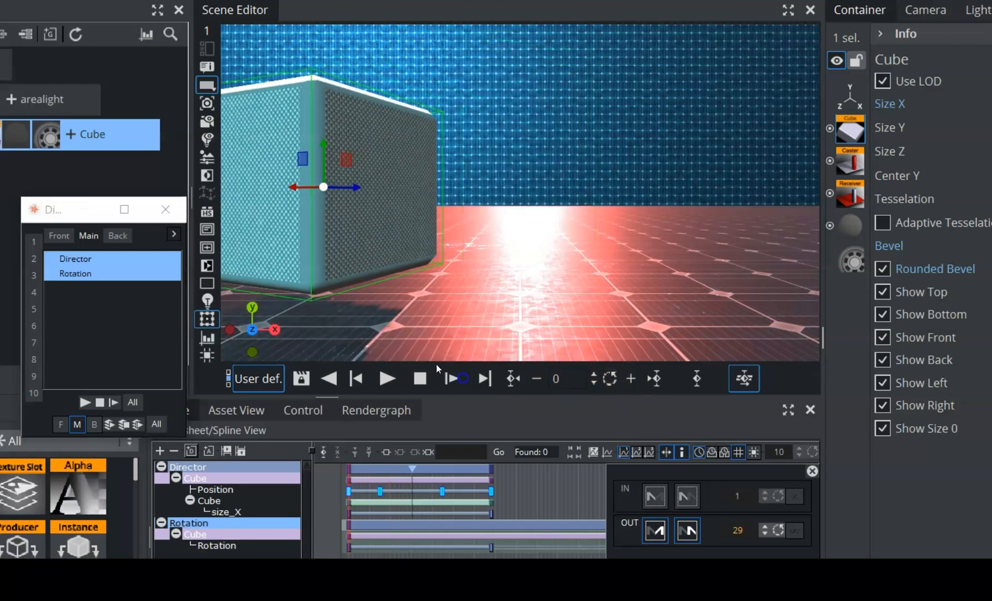
Select only the Rotation director in the director list and play it on its own
{"action": "left_click", "coordinate": [75, 273]}
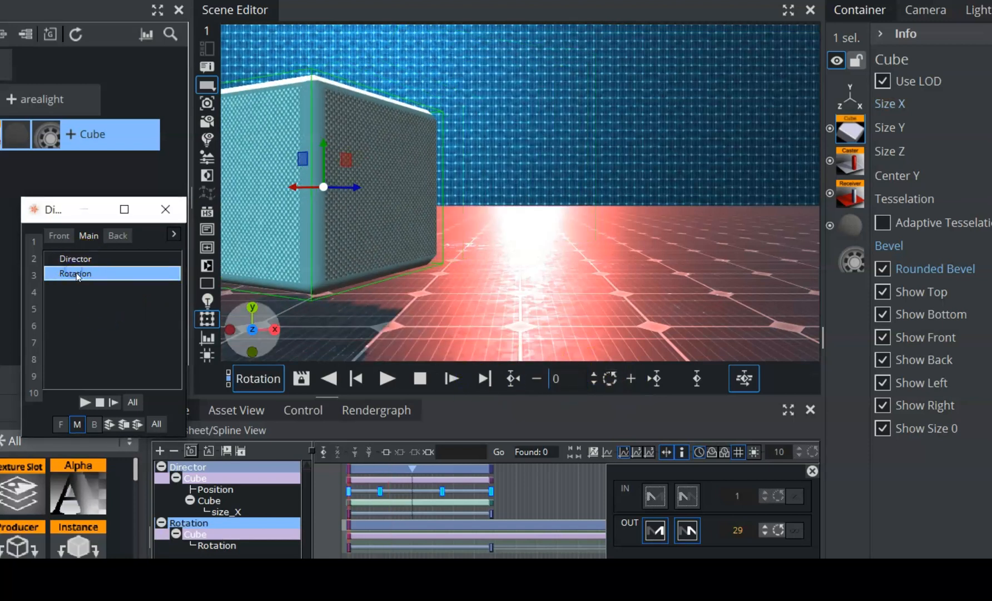
{"action": "left_click", "coordinate": [69, 278]}
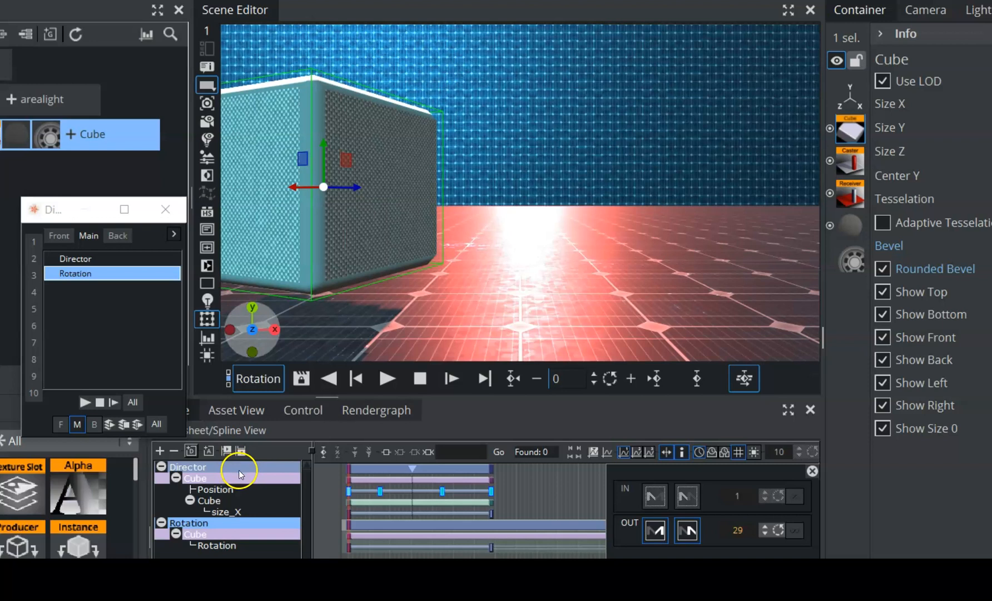
{"action": "left_click", "coordinate": [85, 402]}
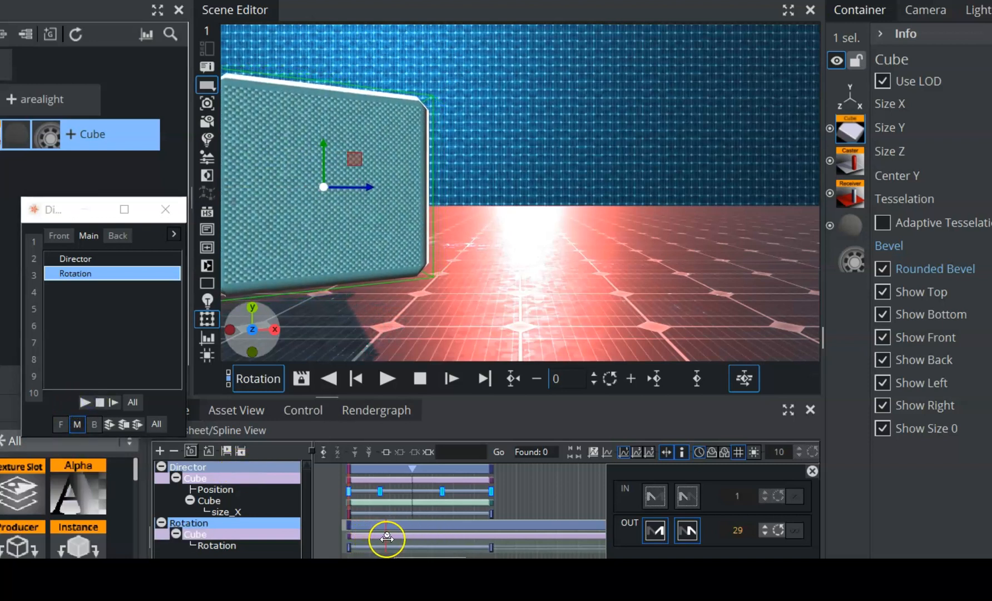